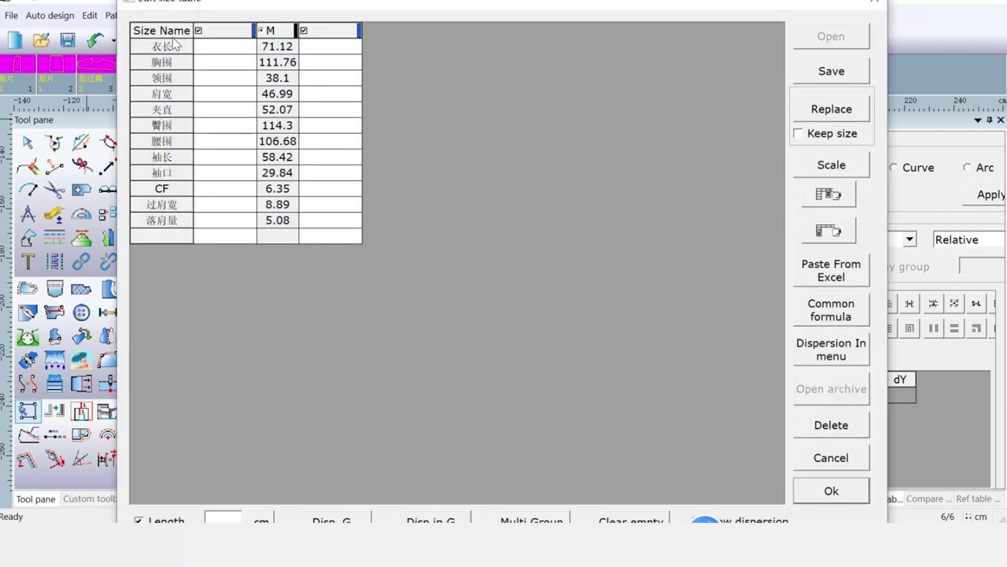
# Add sizes L and XL after base size M and size S before it in the size table
pyautogui.click(339, 31)
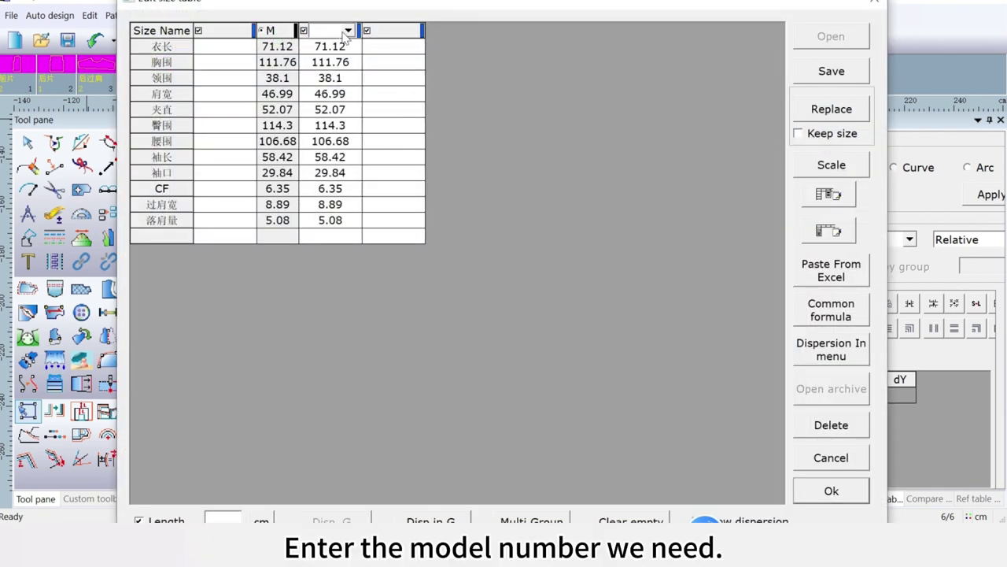
pyautogui.write('L')
pyautogui.press('Return')
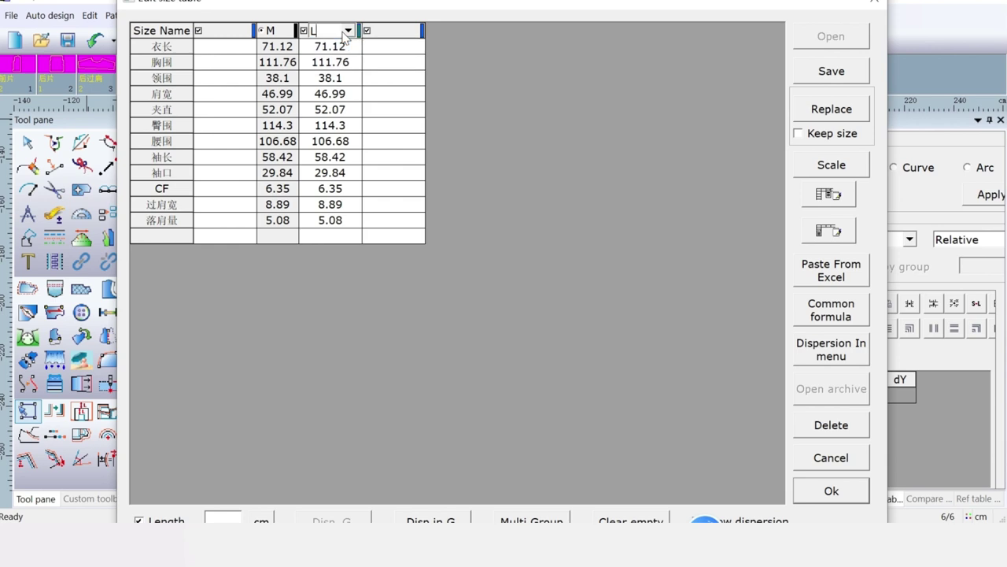
pyautogui.click(397, 30)
pyautogui.write('XL')
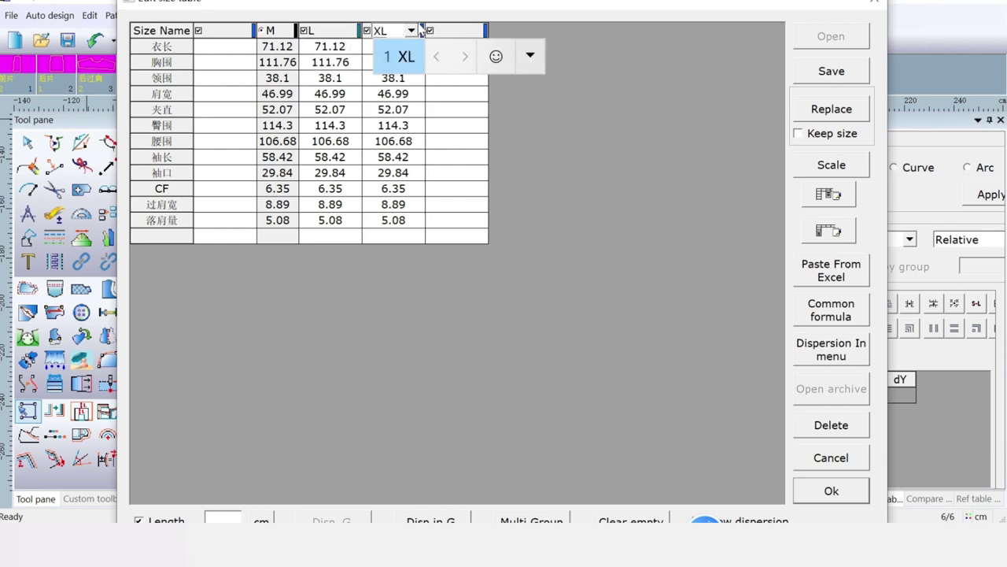
pyautogui.press('Return')
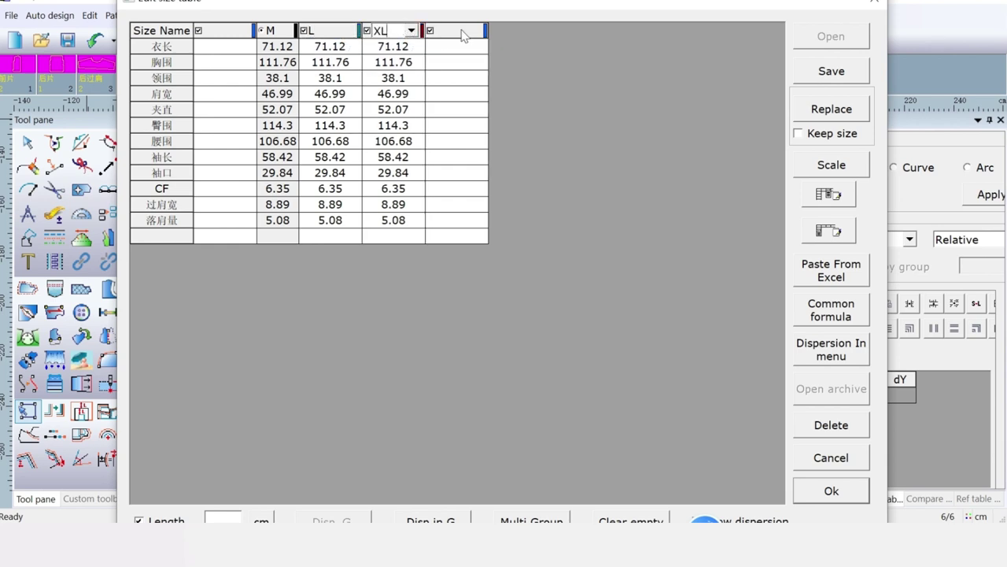
pyautogui.click(240, 36)
pyautogui.write('S')
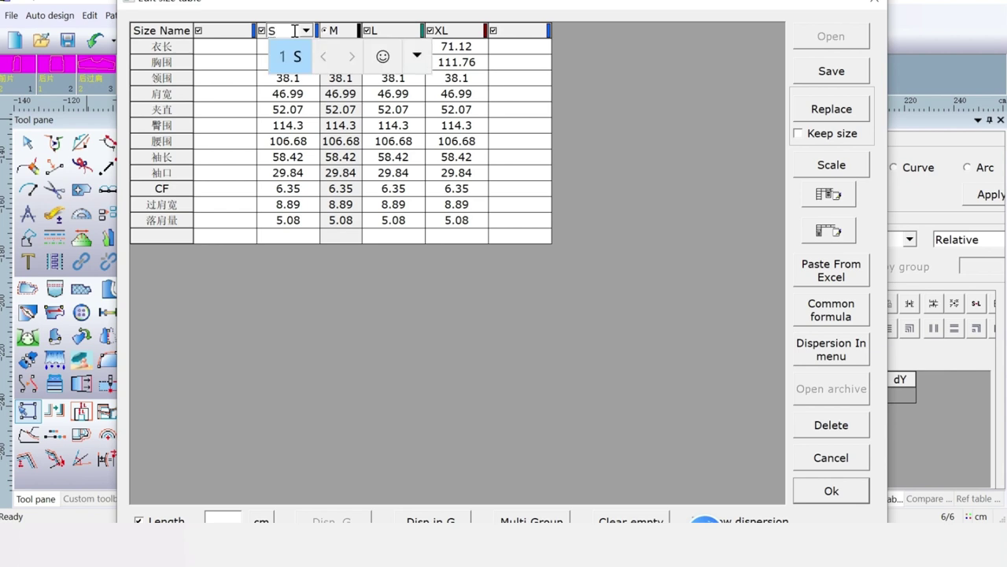
pyautogui.press('Return')
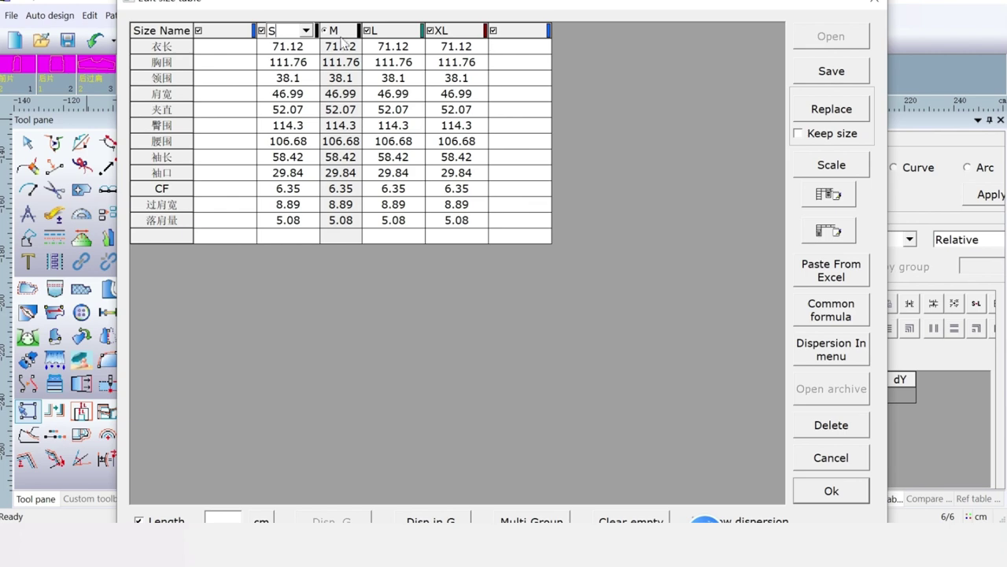
# Set size S's display colour to orange (RGB 255, 128, 64) and accept the size table
pyautogui.click(317, 32)
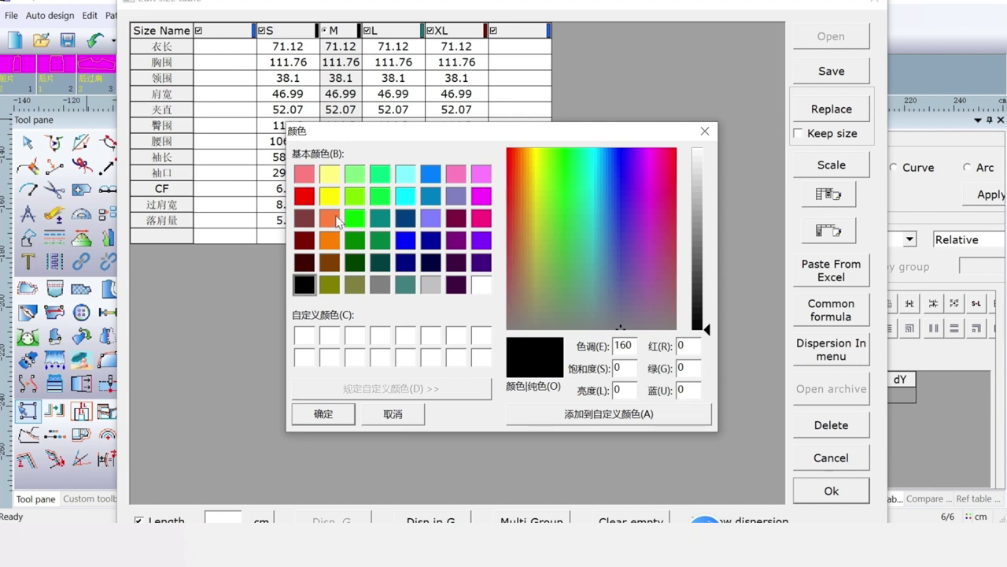
pyautogui.click(330, 218)
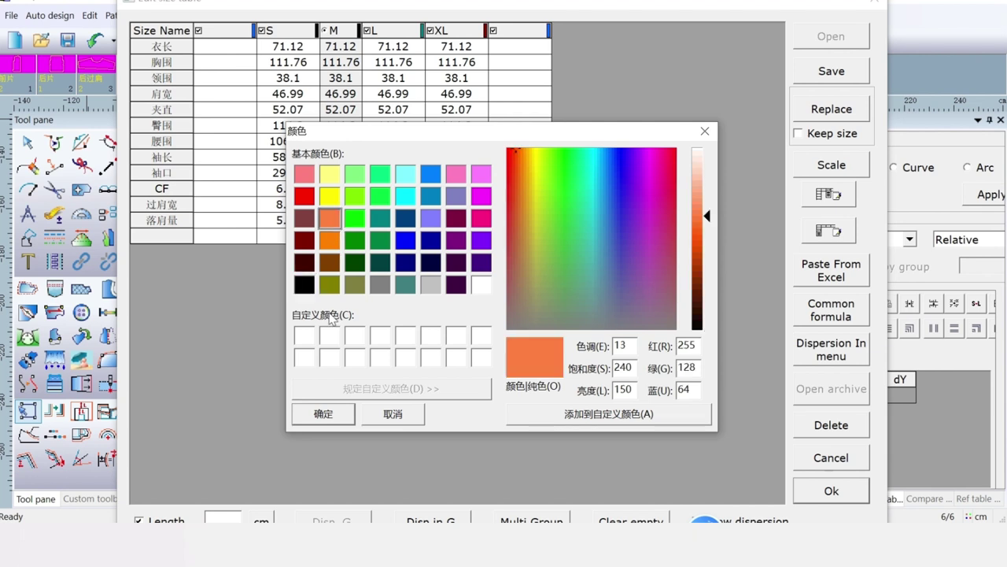
pyautogui.click(323, 414)
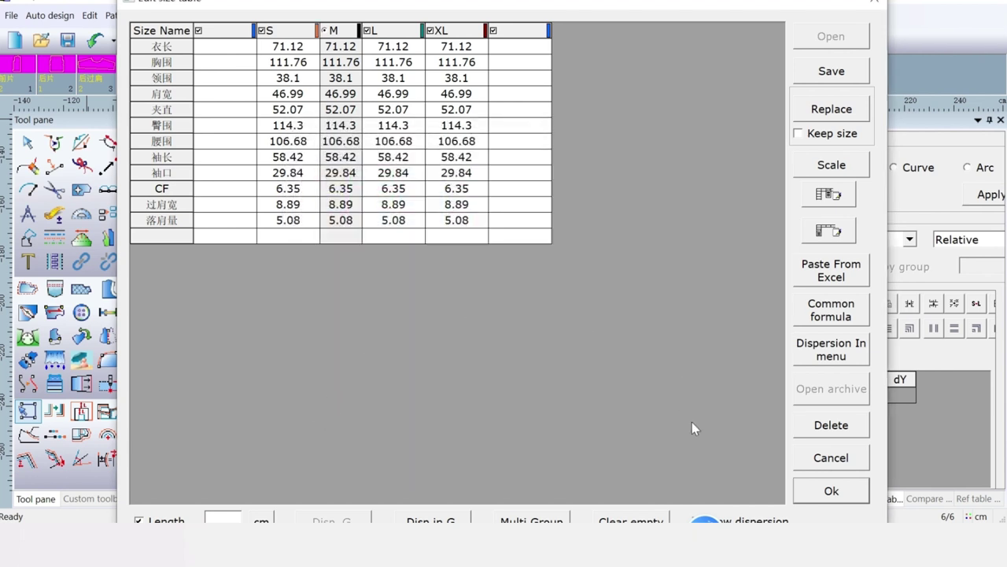
pyautogui.click(820, 494)
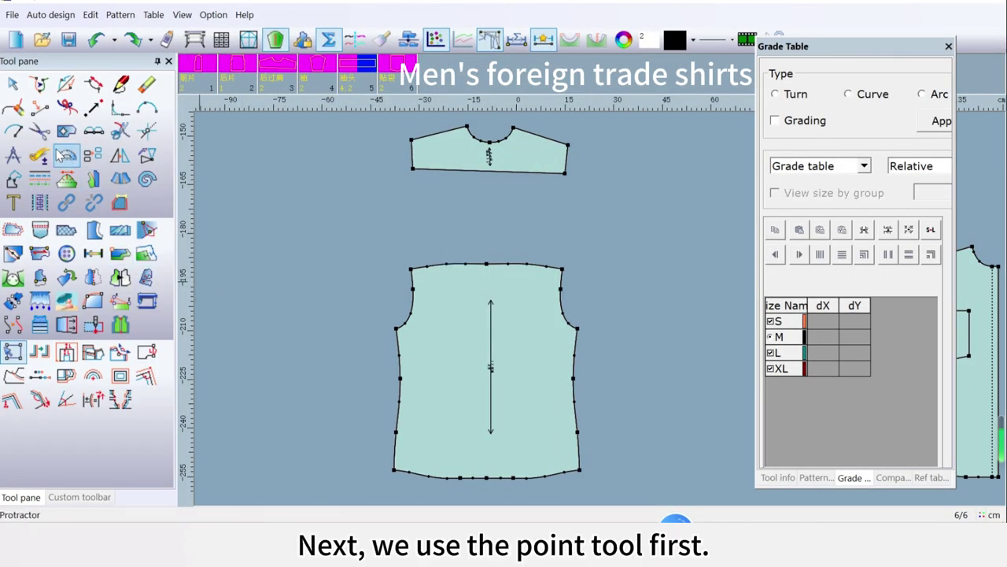
# Add a point at the middle of the back yoke's lower edge, directly below the neckline centre
pyautogui.click(41, 110)
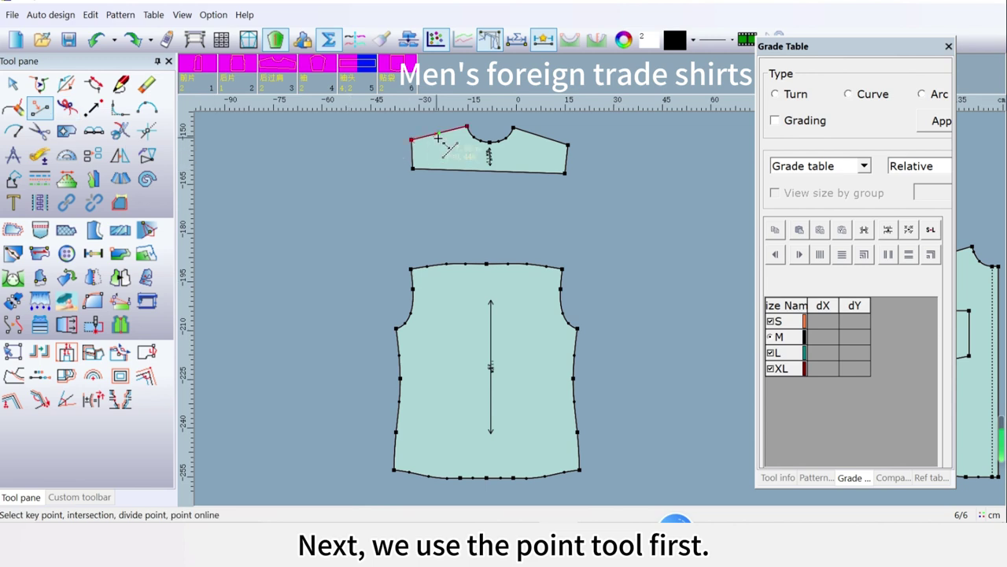
pyautogui.scroll(2, 490, 154)
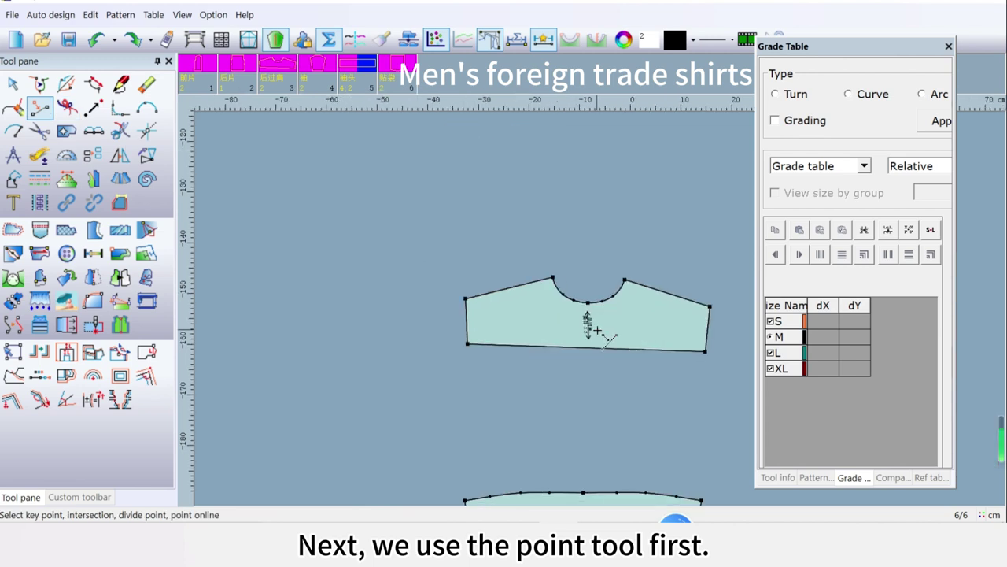
pyautogui.click(435, 348)
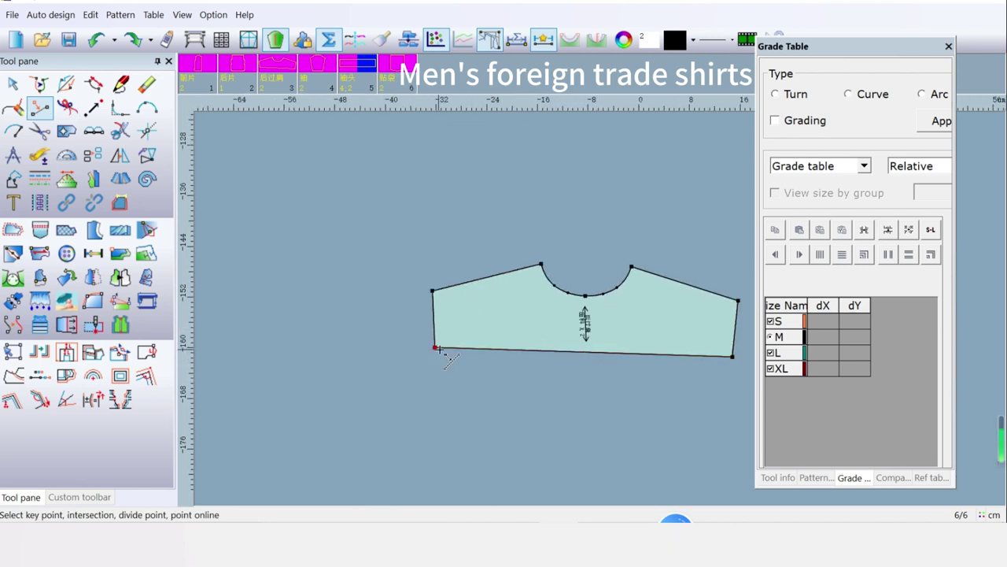
pyautogui.click(584, 350)
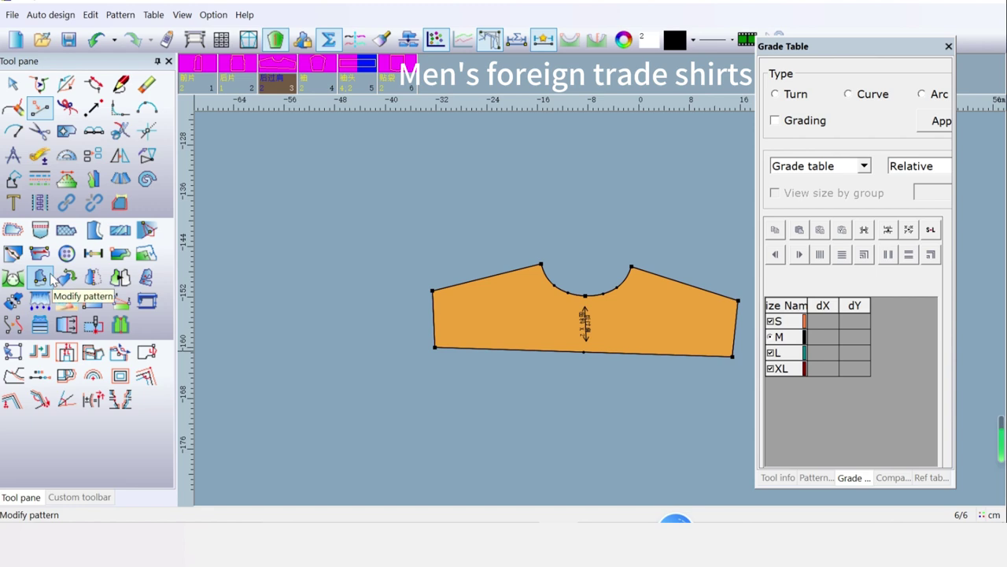
# Mirror the back yoke and the back panel about their vertical centre lines with Pattern symmetry
pyautogui.click(94, 276)
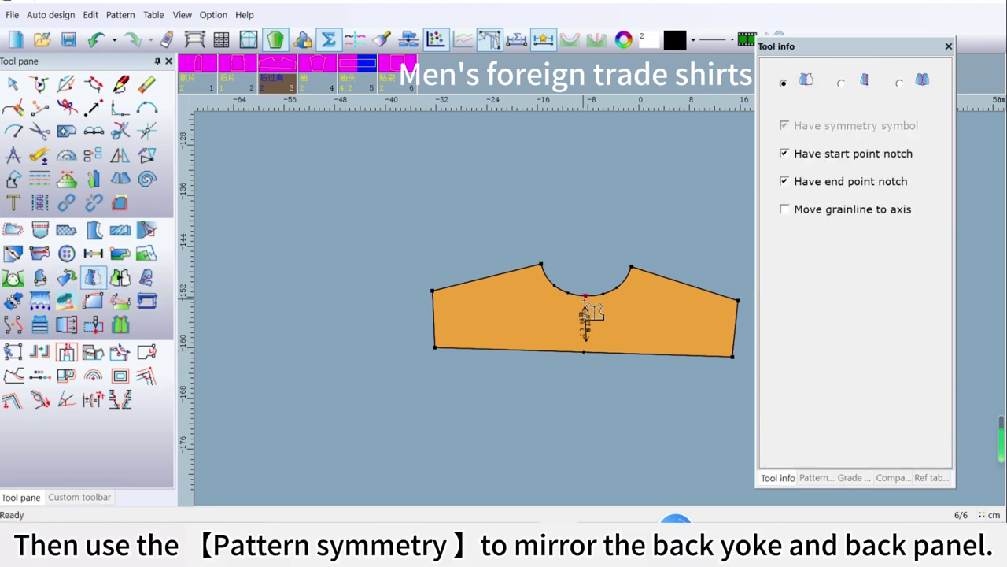
pyautogui.click(586, 358)
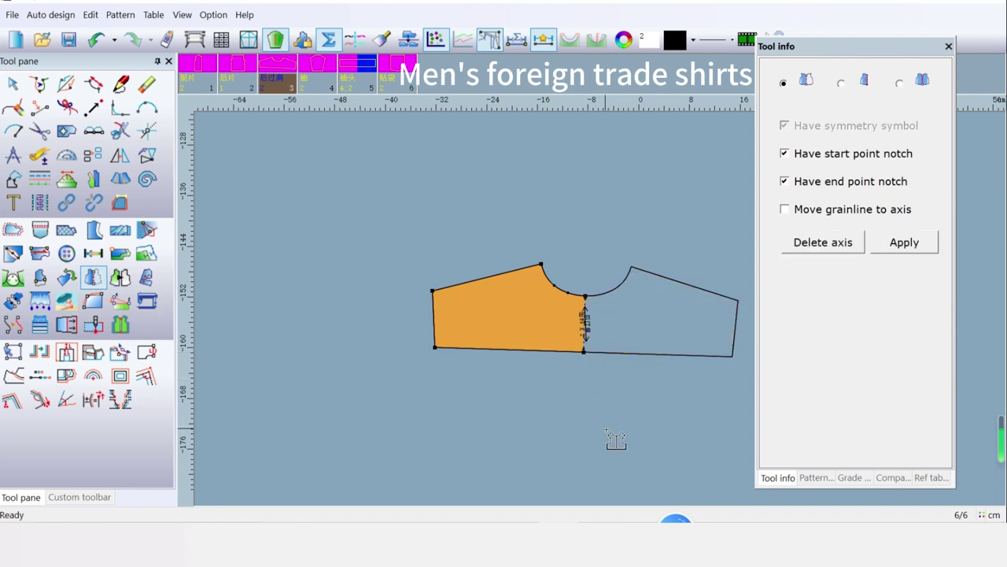
pyautogui.scroll(-2, 613, 438)
pyautogui.scroll(-2, 610, 318)
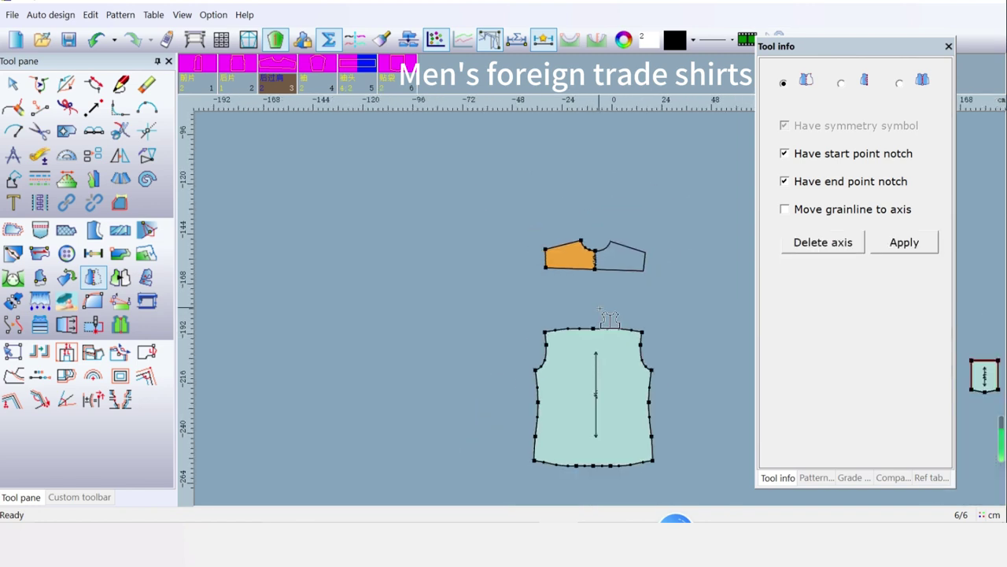
pyautogui.click(593, 329)
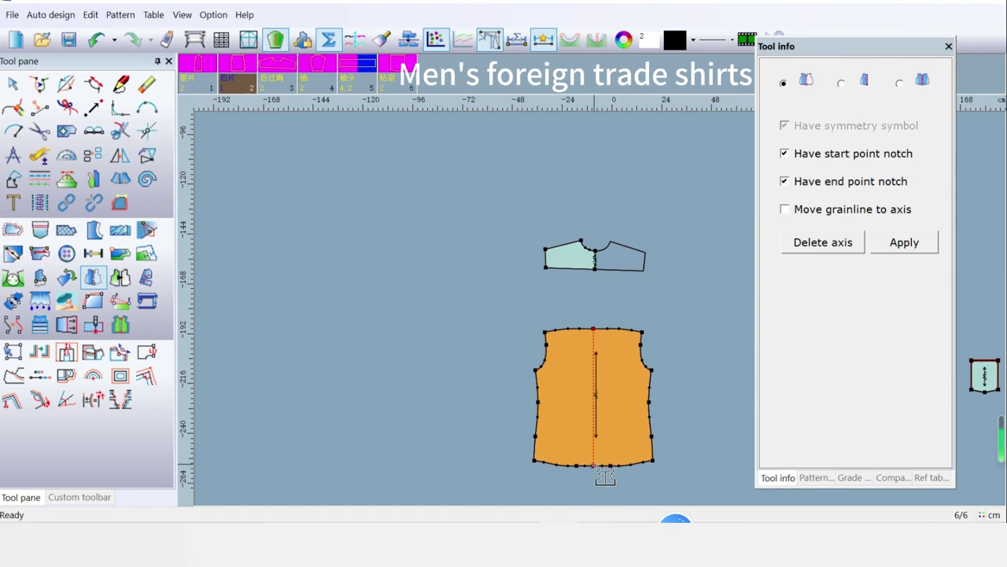
pyautogui.click(595, 465)
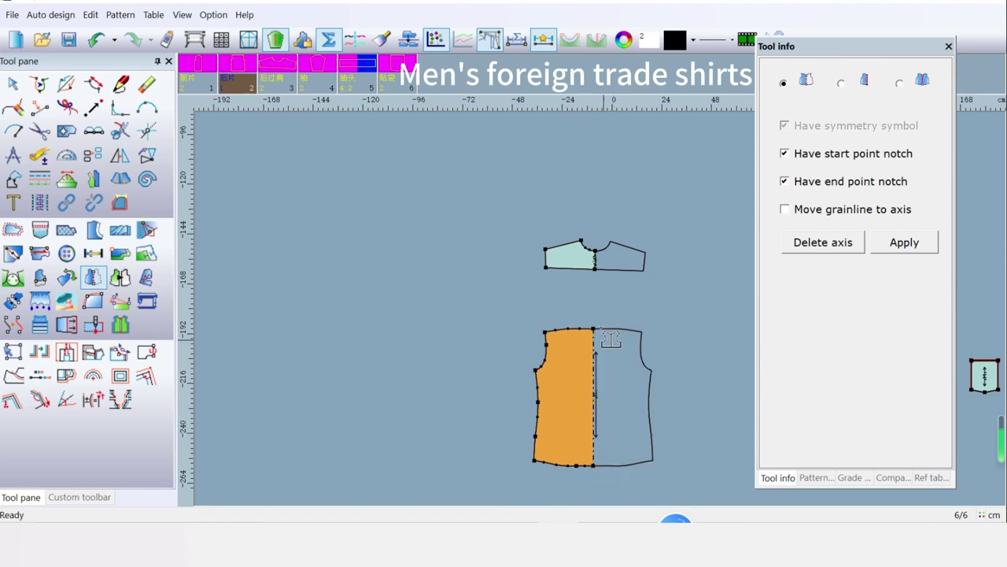
# Set the back yoke's grain line parallel to its centre line, using the centre neck and lower centre points
pyautogui.scroll(1, 587, 290)
pyautogui.scroll(3, 657, 256)
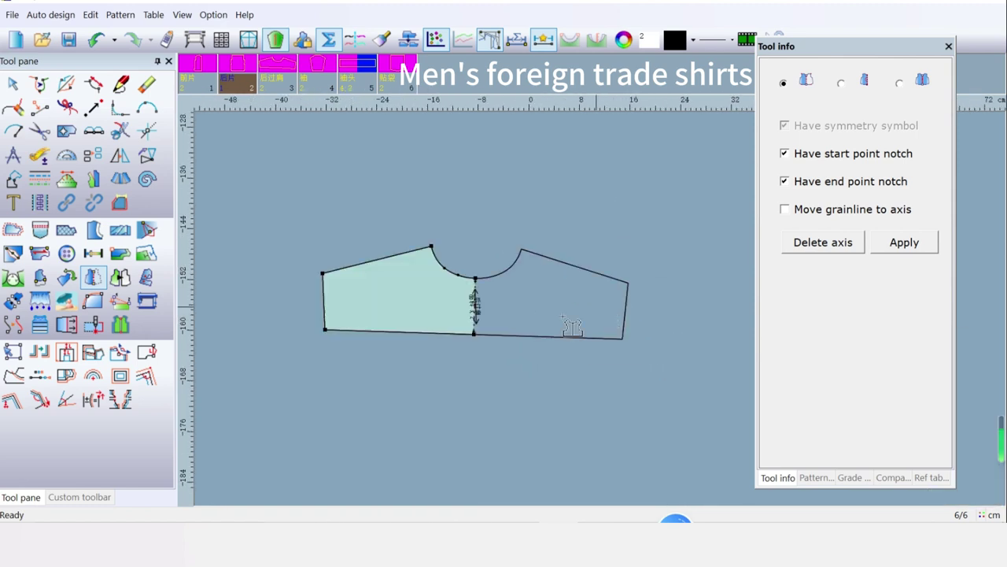
pyautogui.scroll(1, 601, 310)
pyautogui.scroll(1, 610, 318)
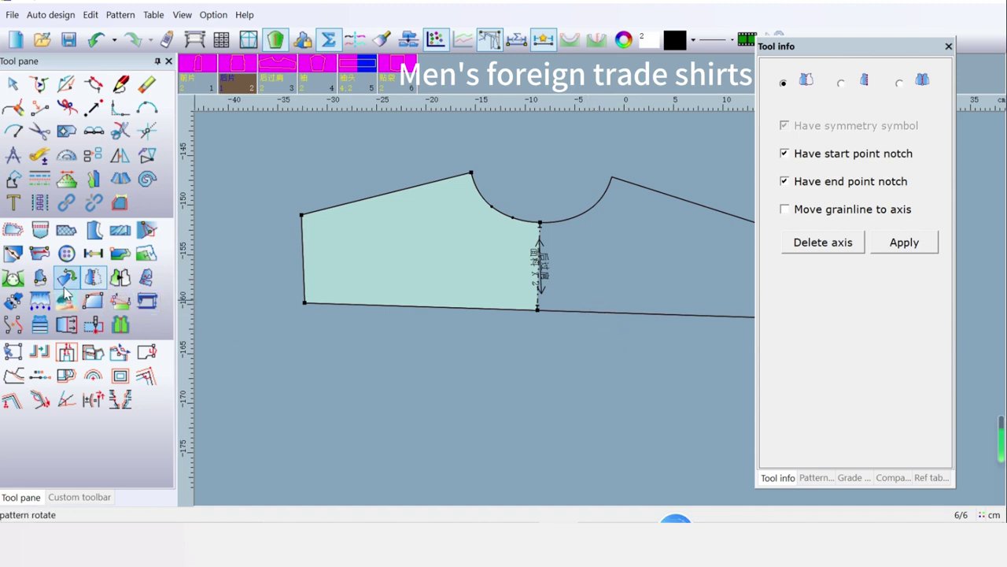
pyautogui.click(44, 264)
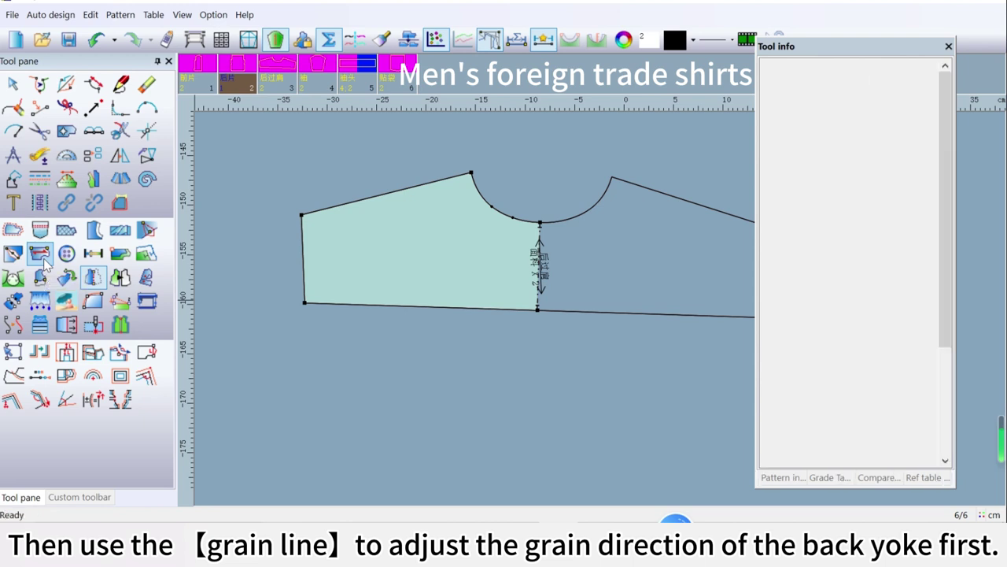
pyautogui.click(541, 224)
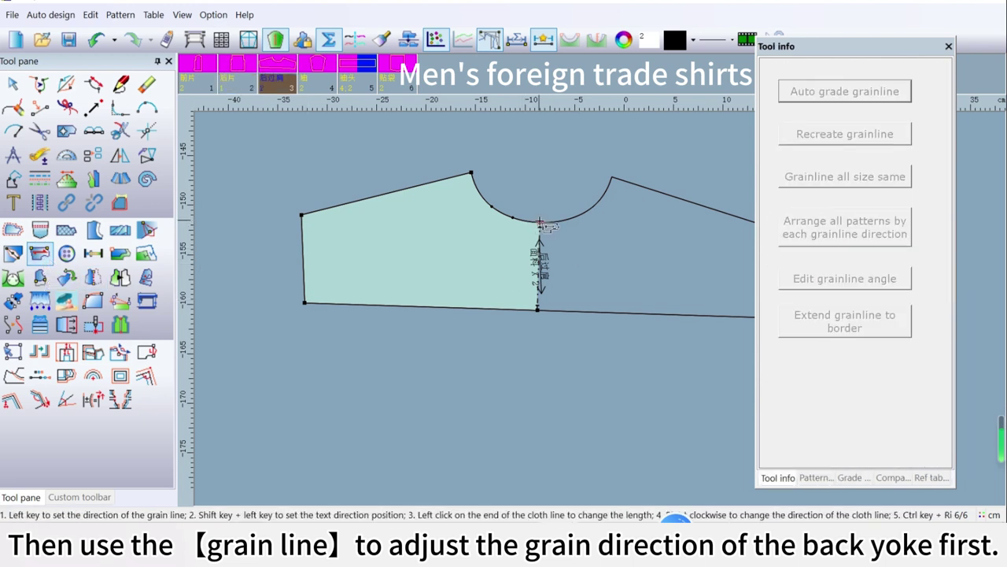
pyautogui.click(538, 311)
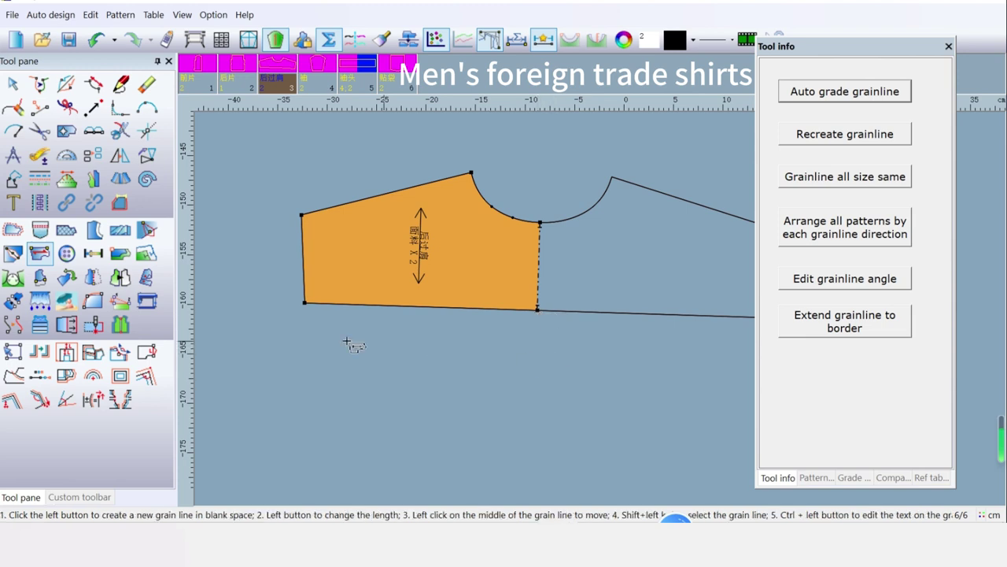
# Rotate the back yoke so its grain line stands vertical and its lower edge lies horizontal
pyautogui.click(69, 278)
pyautogui.click(72, 279)
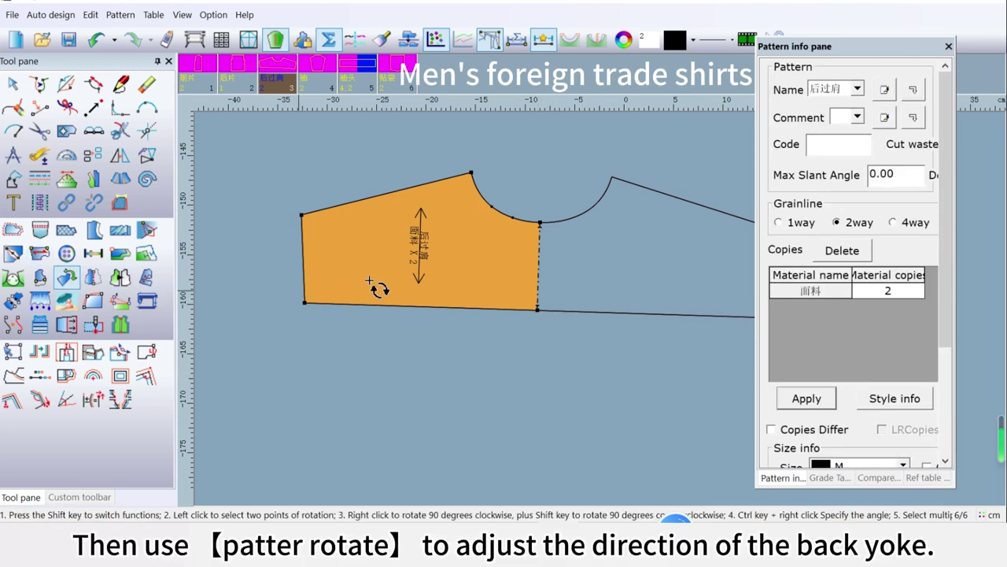
pyautogui.rightClick(467, 243)
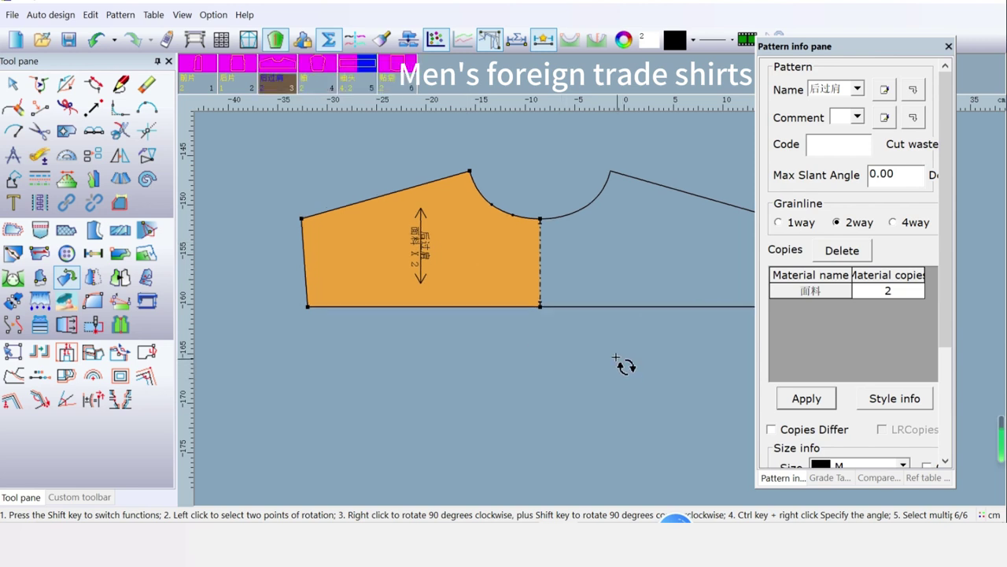
# Grade all hem points of the back panel with a dY of -1.3 for size L, applied evenly to all sizes
pyautogui.scroll(-2, 588, 314)
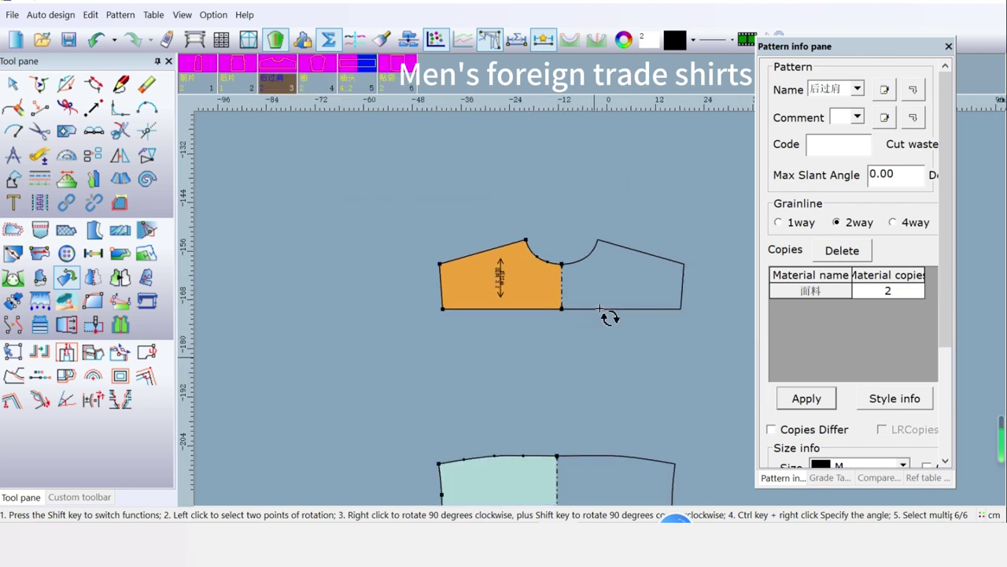
pyautogui.scroll(-2, 606, 312)
pyautogui.scroll(1, 602, 307)
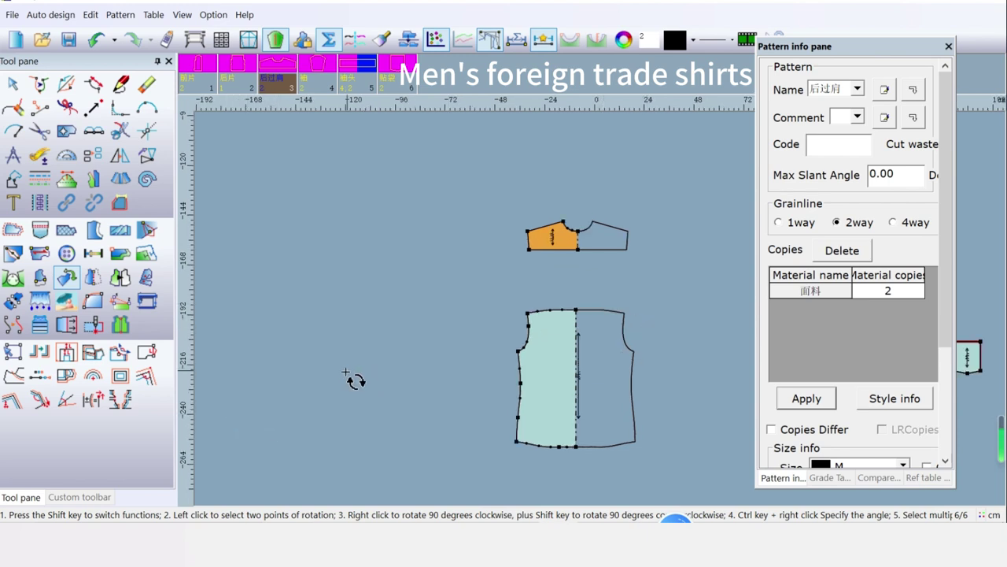
pyautogui.click(16, 353)
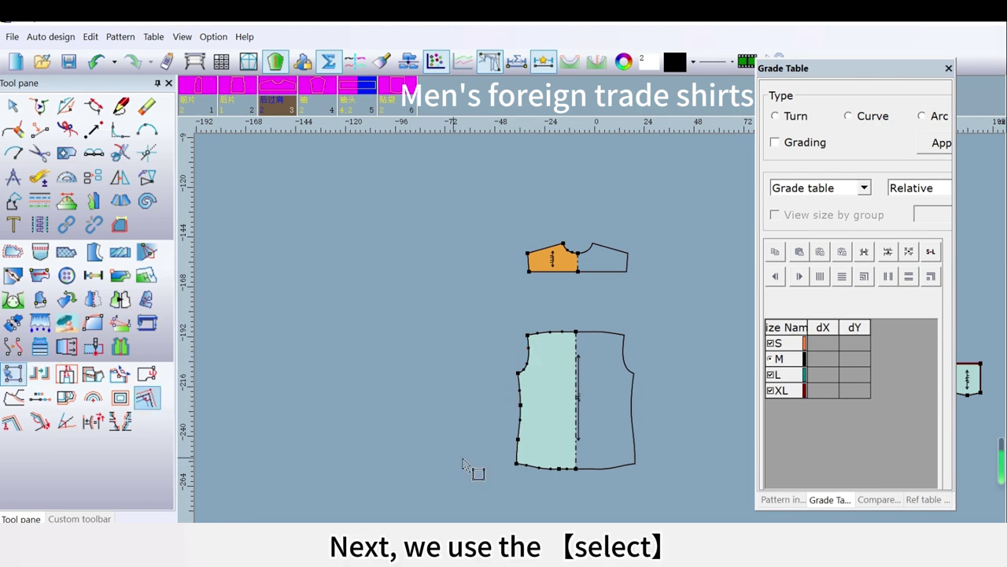
pyautogui.moveTo(423, 435); pyautogui.dragTo(700, 501)
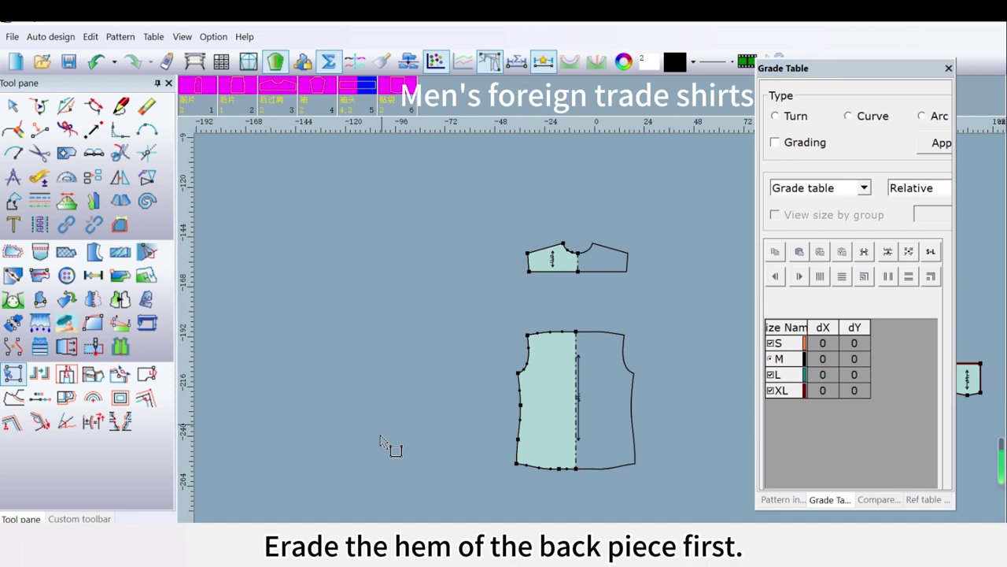
pyautogui.moveTo(466, 449); pyautogui.dragTo(762, 499)
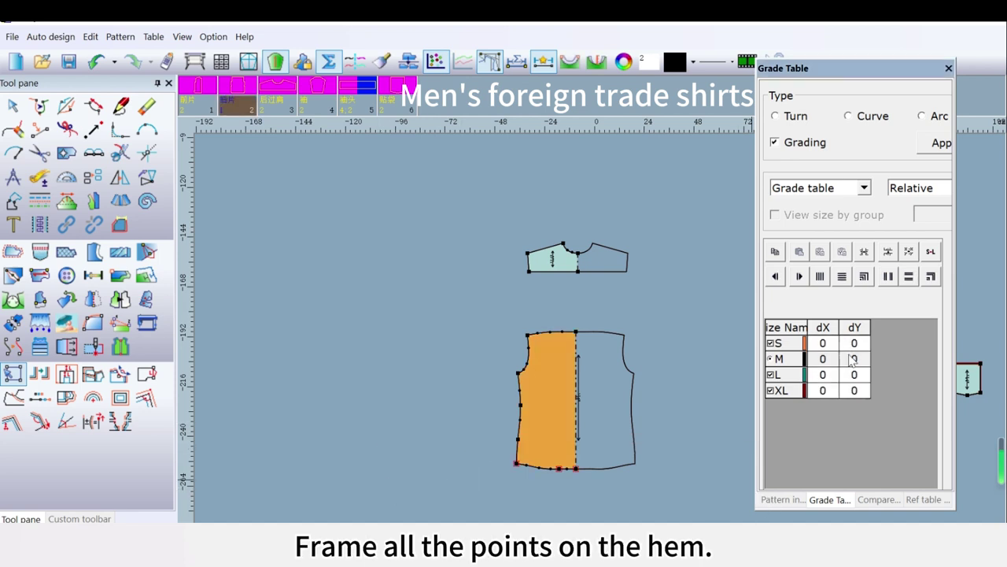
pyautogui.click(855, 377)
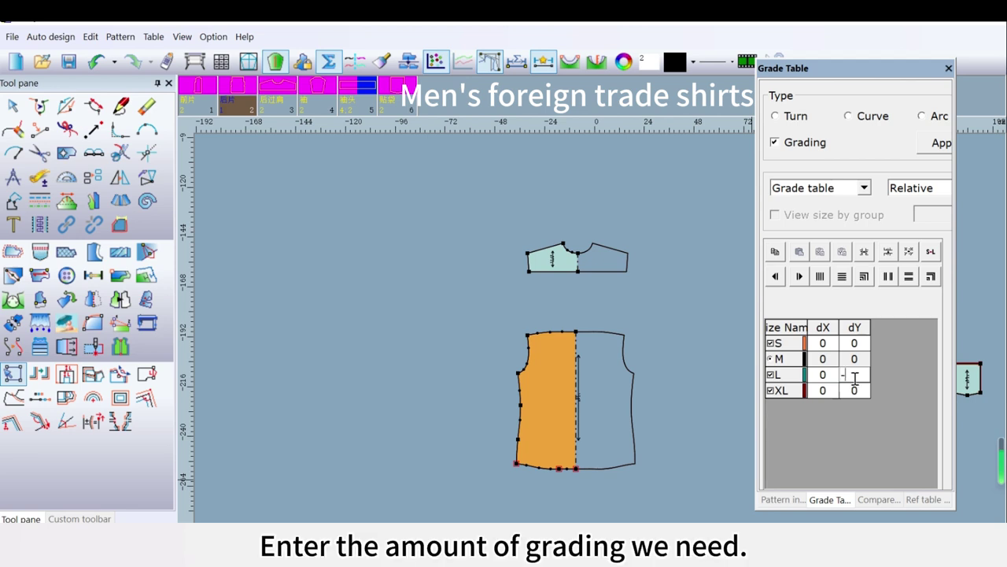
pyautogui.write('-.')
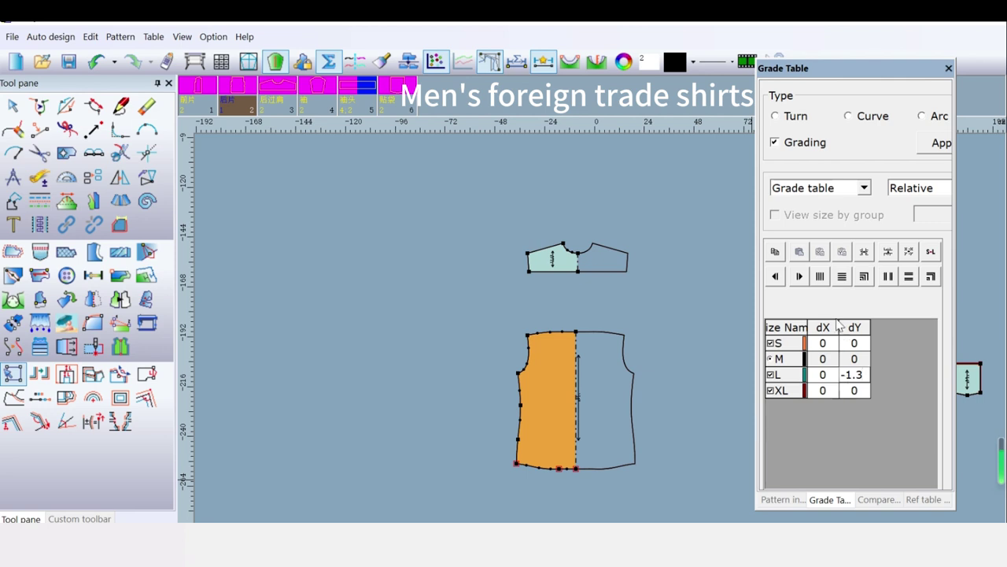
pyautogui.click(841, 276)
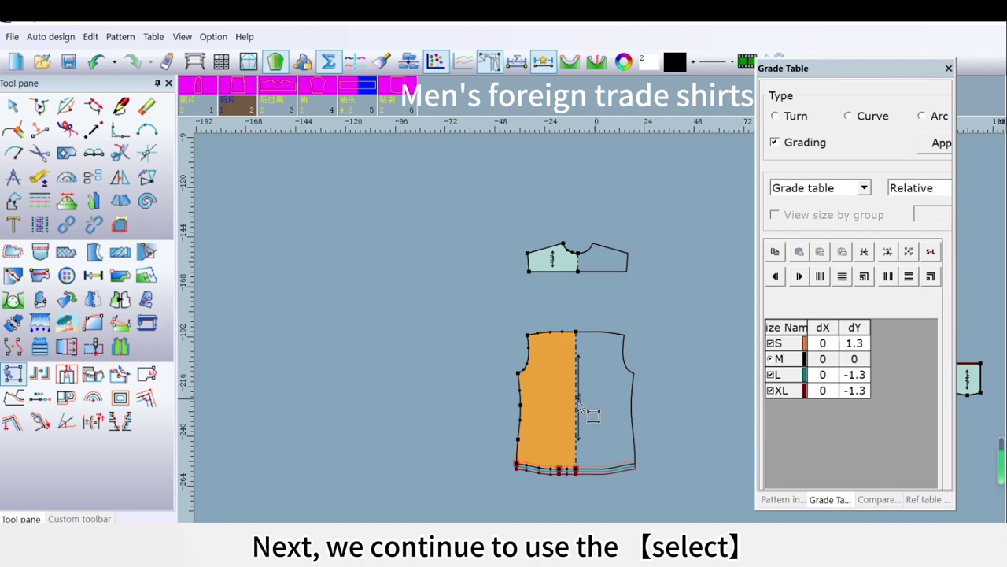
# Grade the back panel's side seam points with a dX of -1 for size L, applied evenly to all sizes
pyautogui.moveTo(500, 344); pyautogui.dragTo(526, 478)
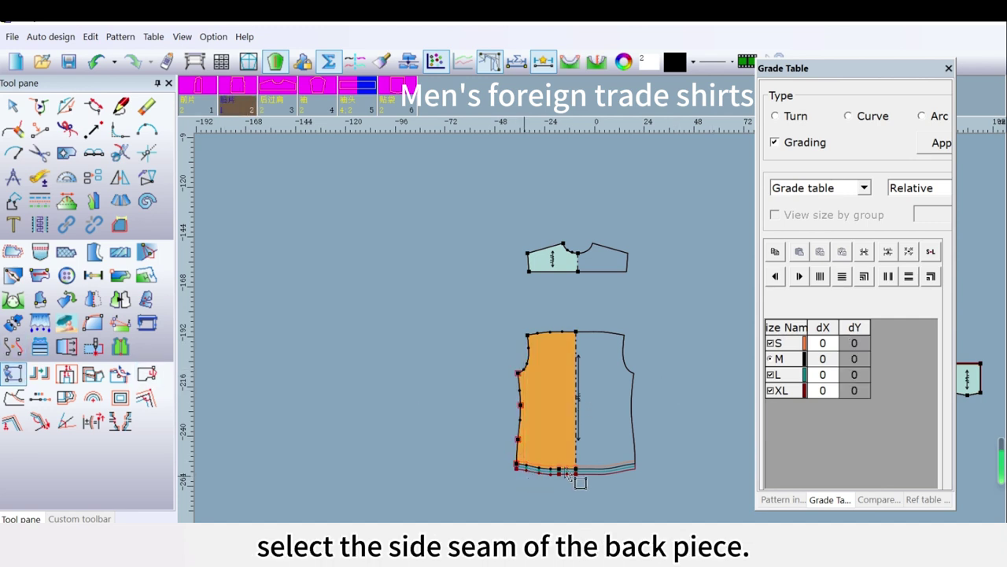
pyautogui.click(824, 374)
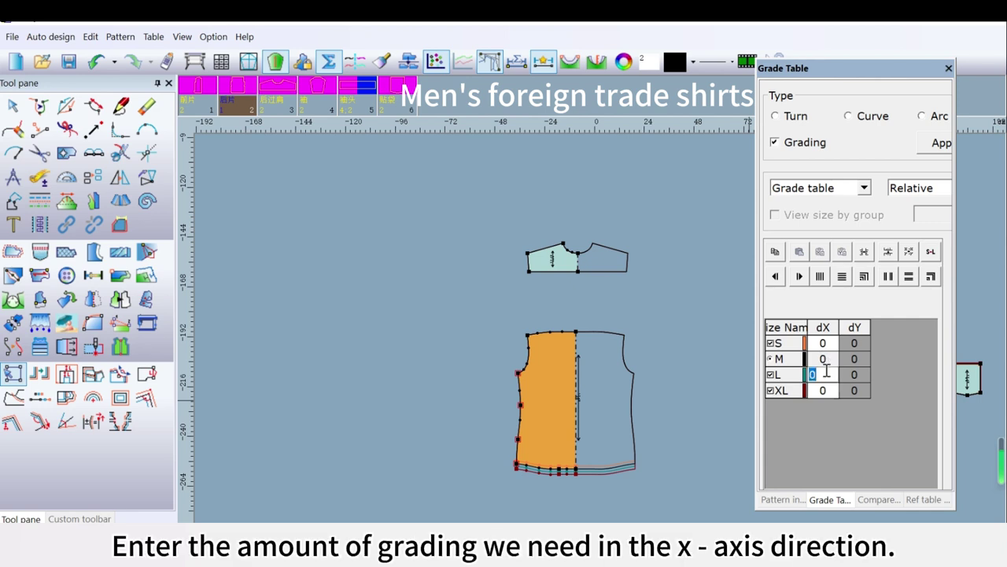
pyautogui.click(820, 277)
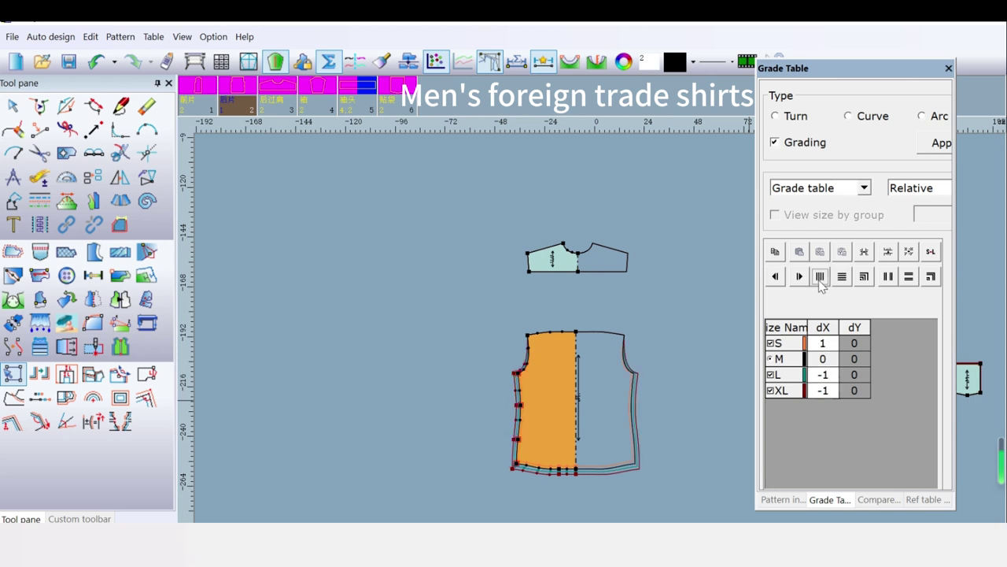
# Grade the points along the back panel's upper edge with a dY of 0.65 for size L, applied evenly to all sizes
pyautogui.scroll(2, 612, 337)
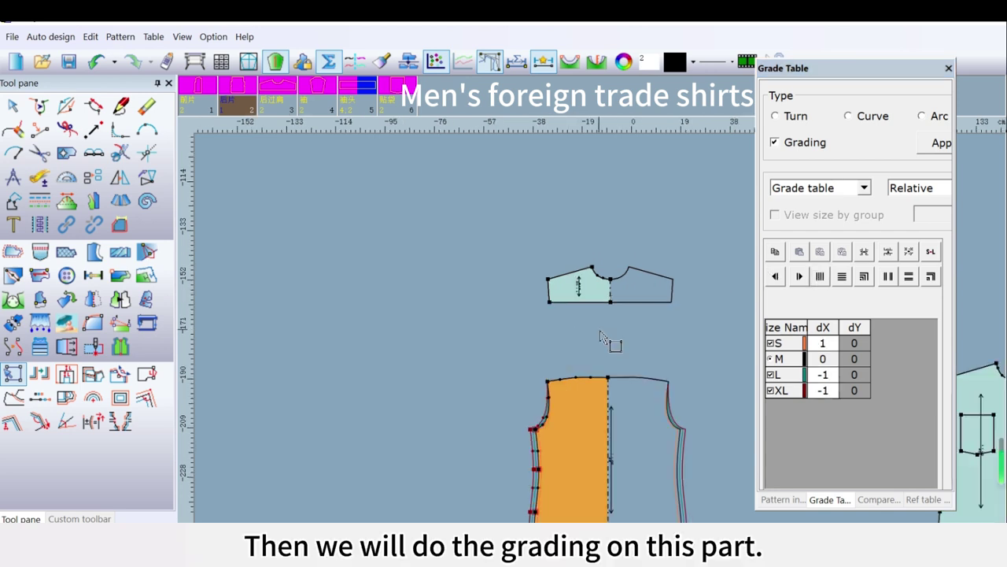
pyautogui.scroll(2, 607, 342)
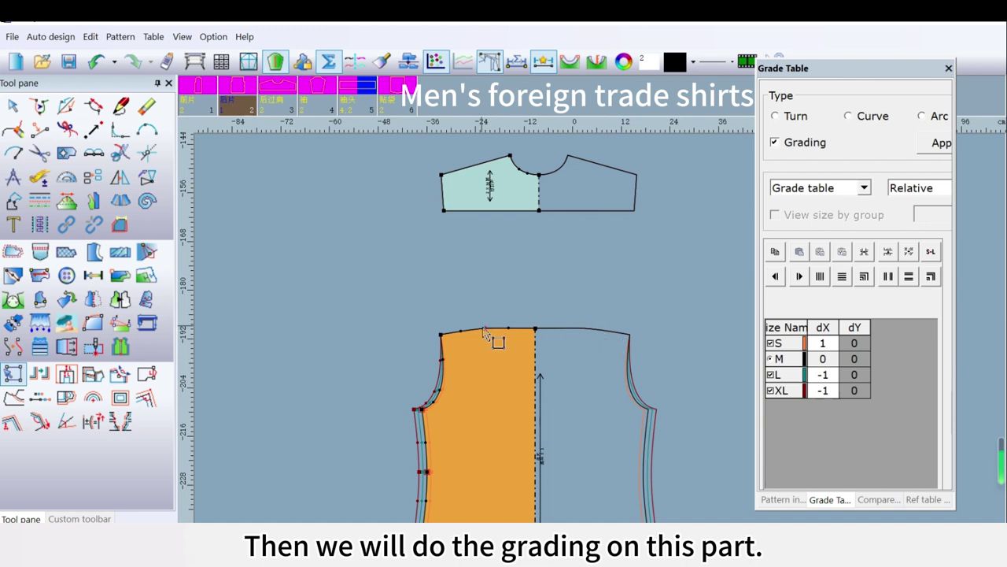
pyautogui.scroll(1, 483, 329)
pyautogui.moveTo(504, 318); pyautogui.dragTo(739, 355)
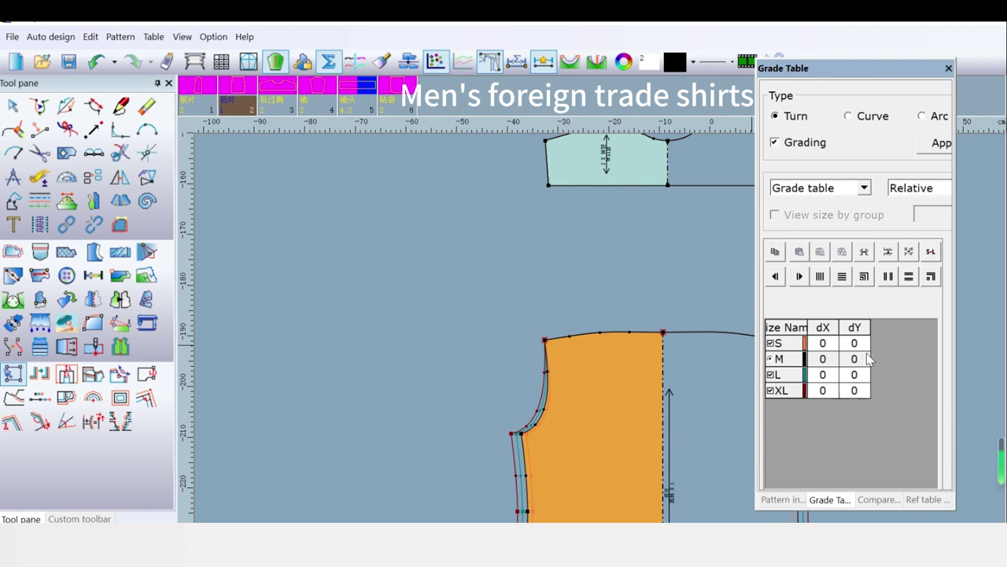
pyautogui.click(863, 375)
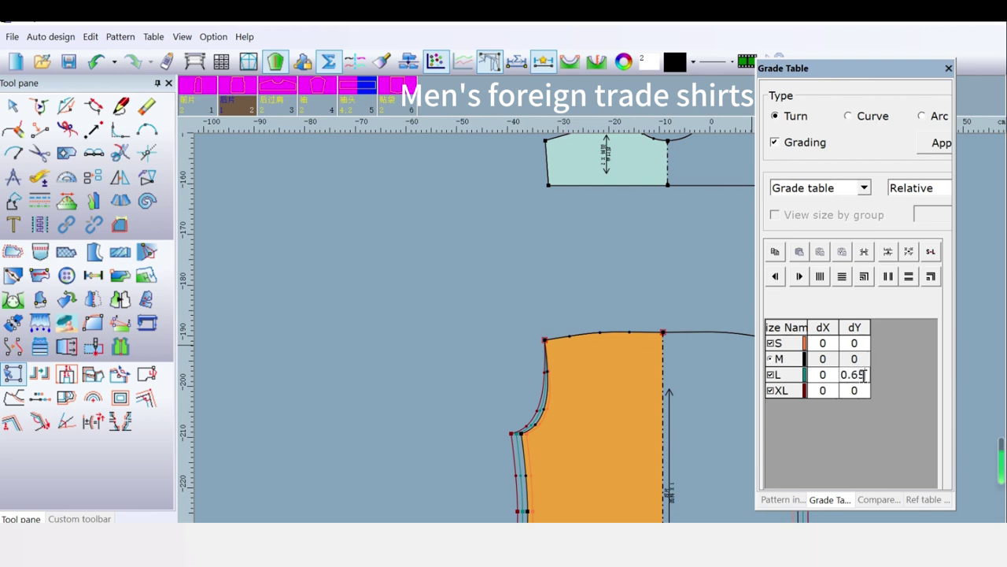
pyautogui.click(842, 277)
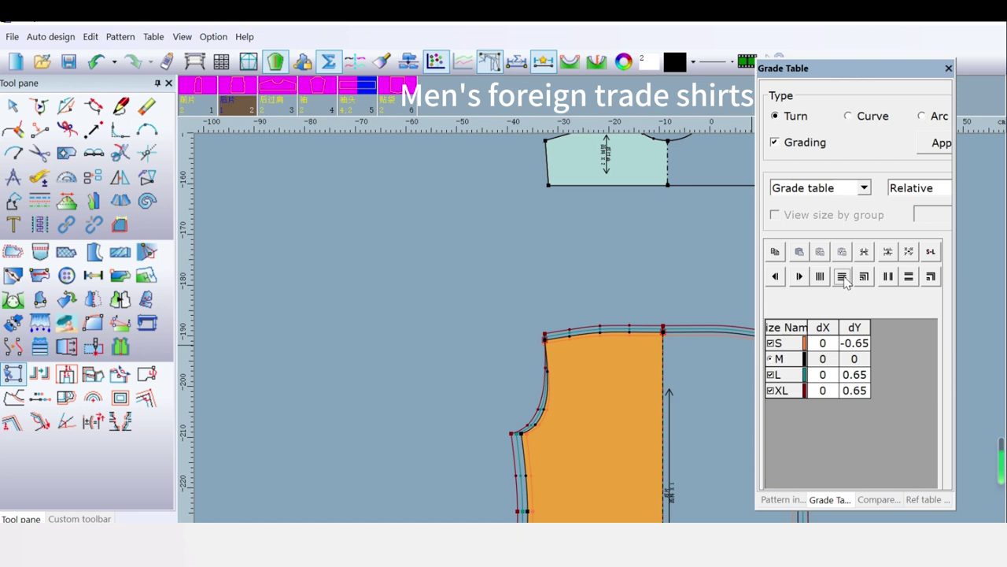
pyautogui.click(514, 318)
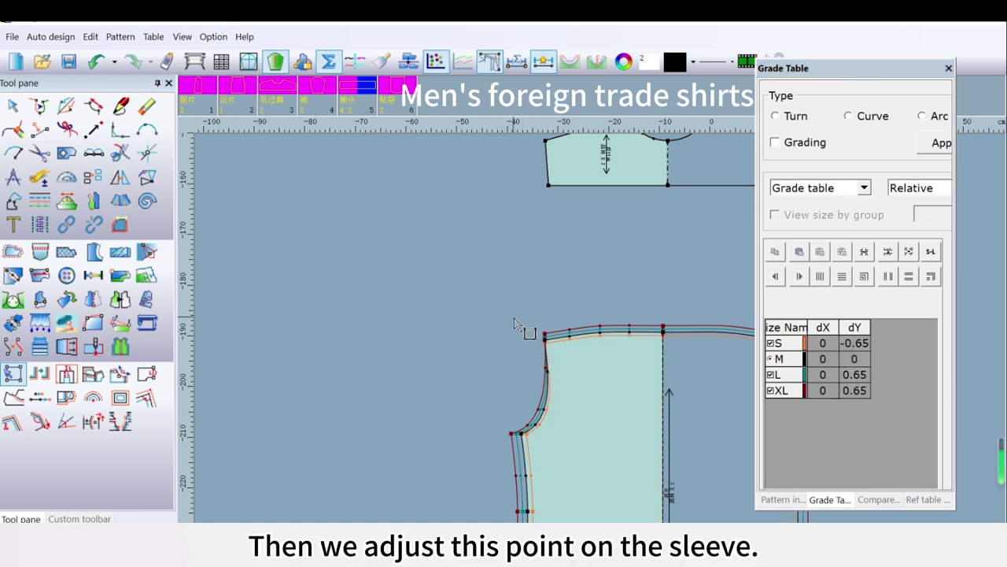
# Grade the back panel's upper armhole corner point with a dX of -0.6 for size L, applied evenly to all sizes
pyautogui.click(544, 337)
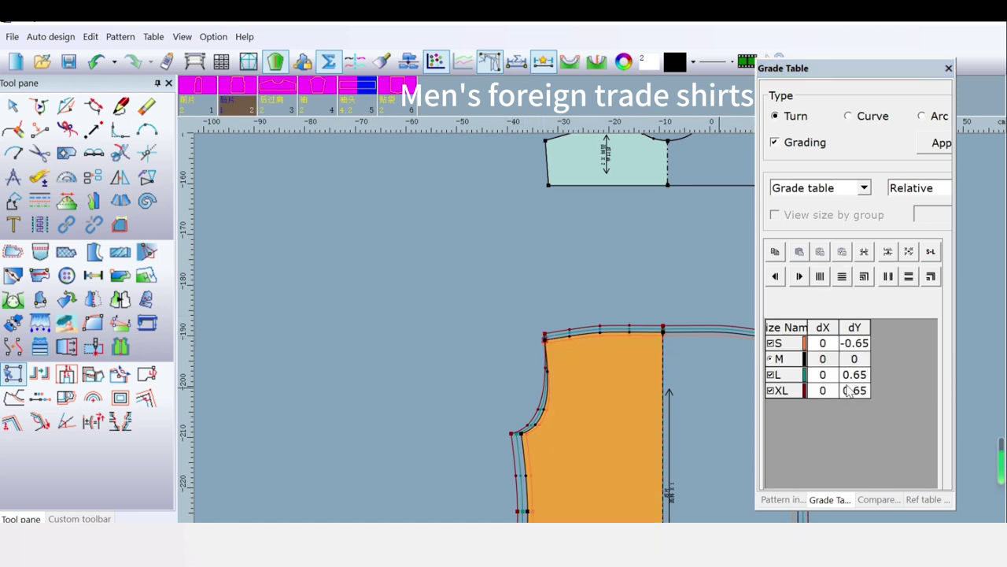
pyautogui.click(823, 376)
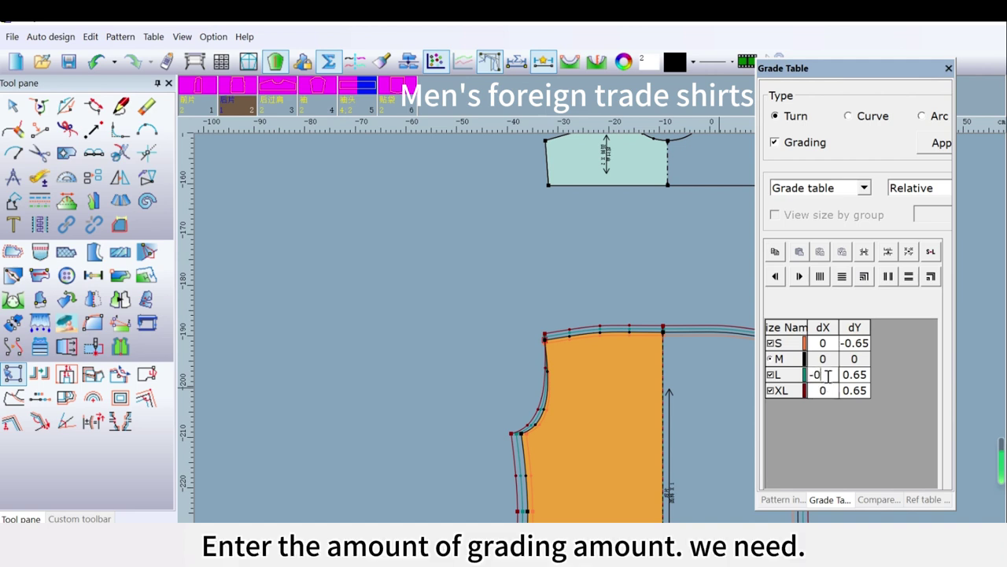
pyautogui.write('-0.6')
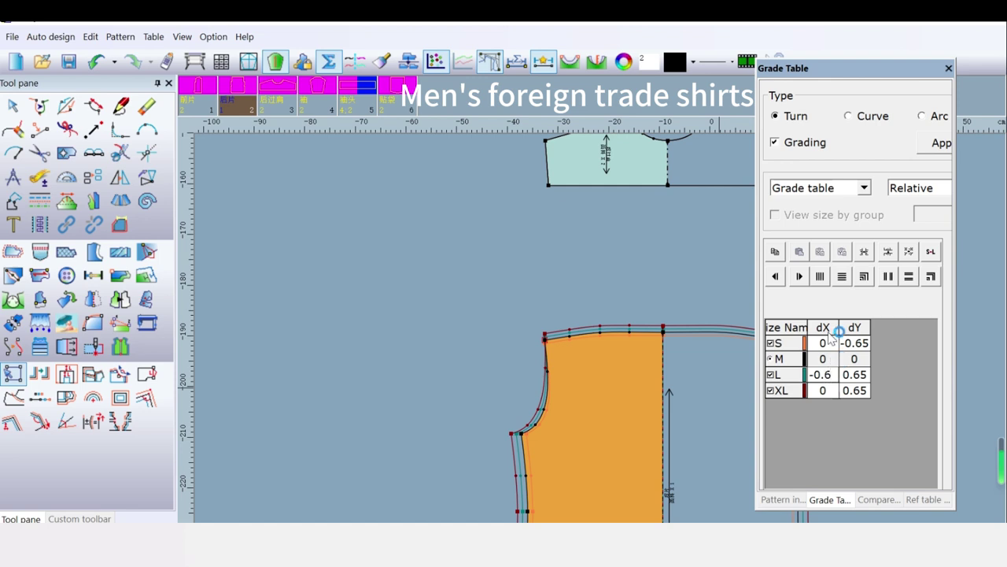
pyautogui.click(821, 280)
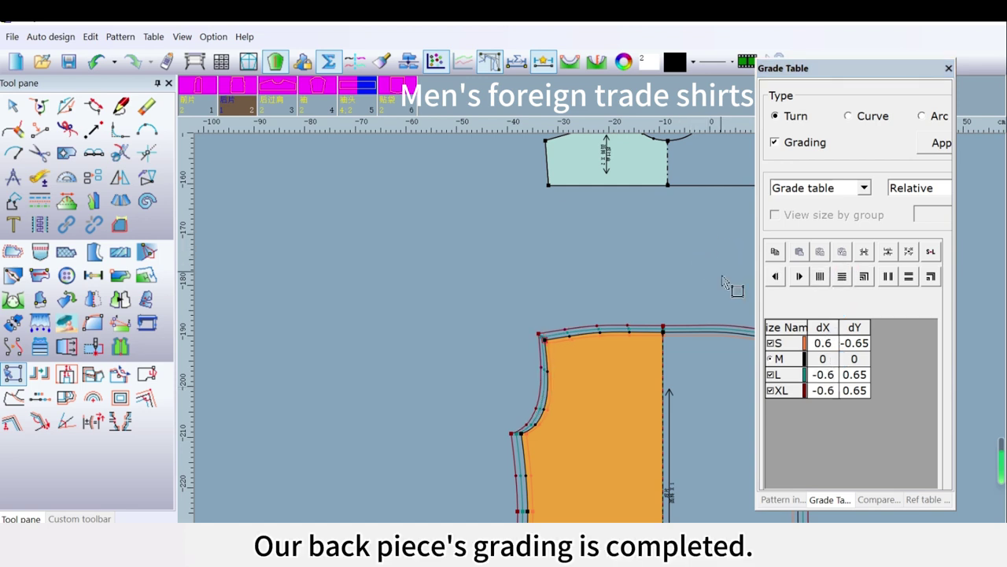
# Grade the two outer side points of the back yoke with a dX of -0.6 for size L, applied evenly to all sizes
pyautogui.scroll(-3, 704, 385)
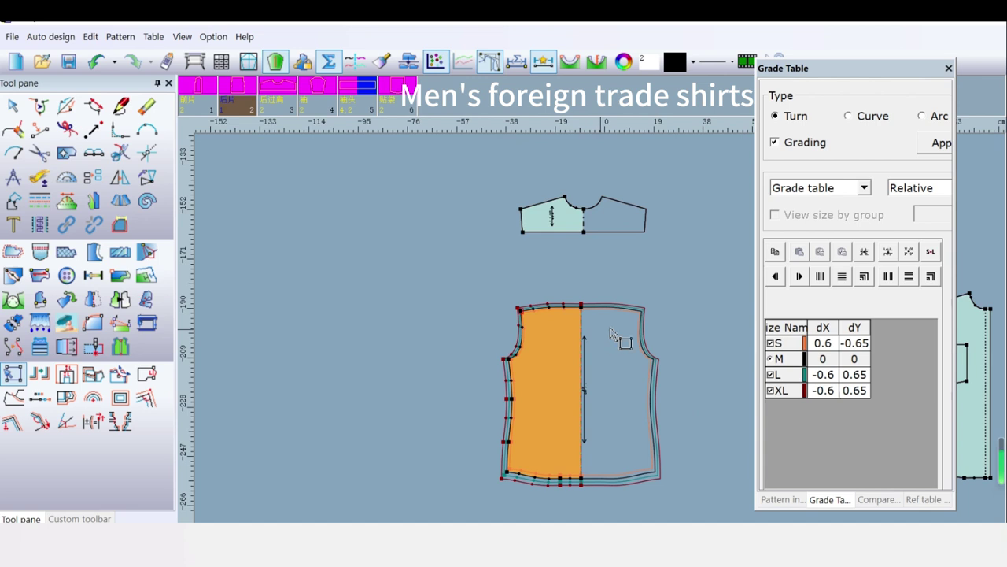
pyautogui.scroll(-1, 604, 337)
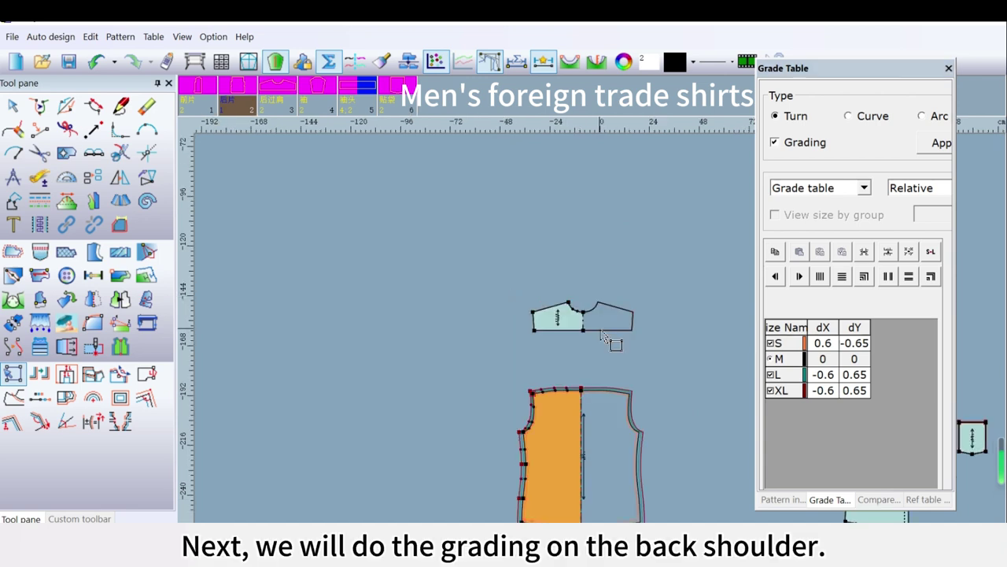
pyautogui.scroll(2, 604, 335)
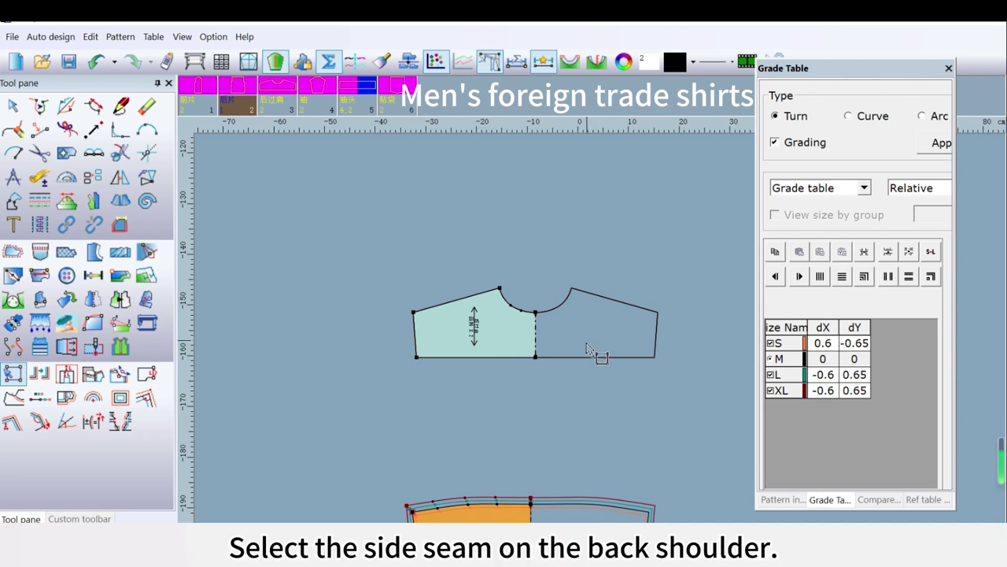
pyautogui.moveTo(370, 281); pyautogui.dragTo(444, 398)
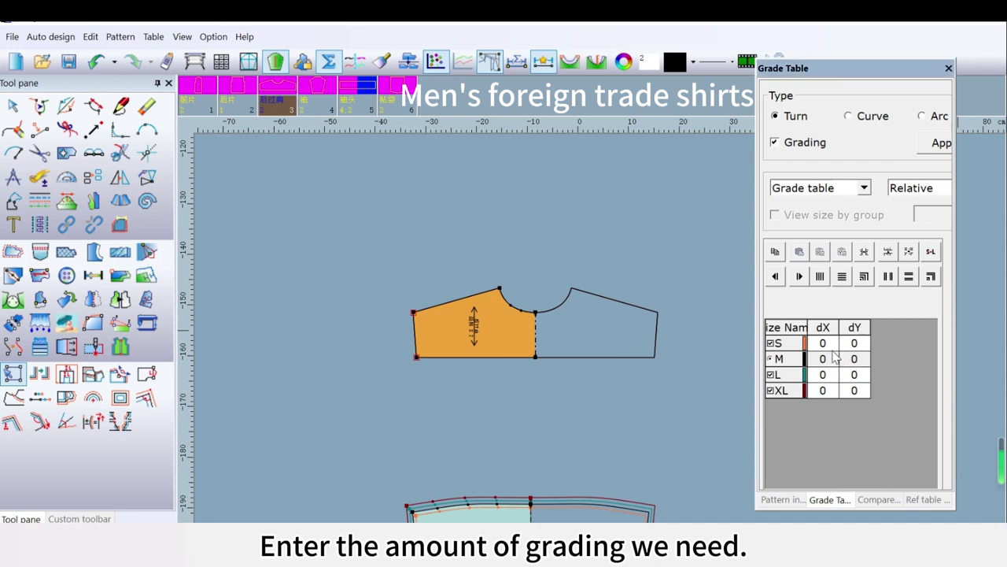
pyautogui.doubleClick(822, 374)
pyautogui.write('-')
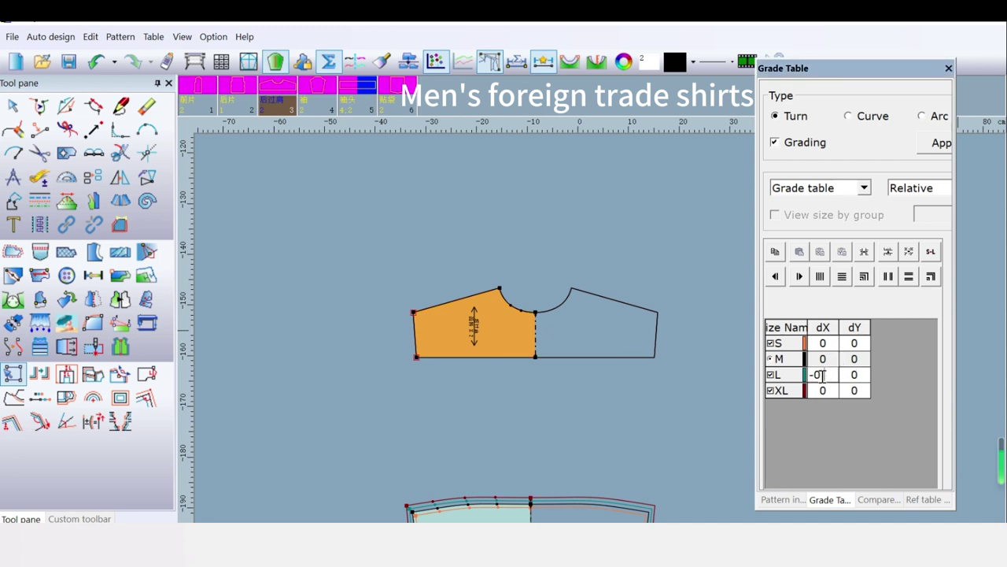
pyautogui.write('0.6')
pyautogui.click(820, 277)
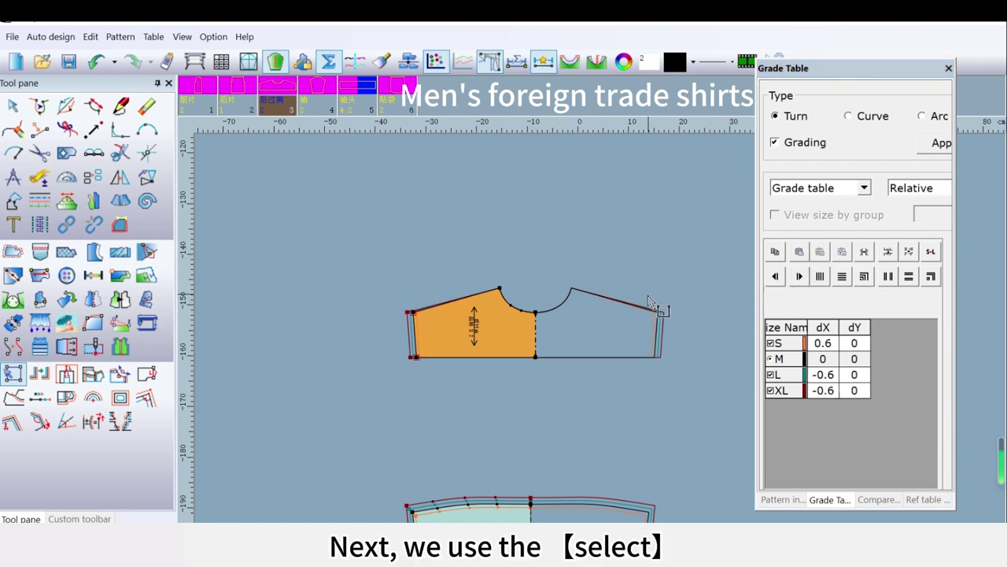
# Grade the back yoke's side neck point with a dX of -0.2 for size L, applied evenly to all sizes
pyautogui.click(501, 289)
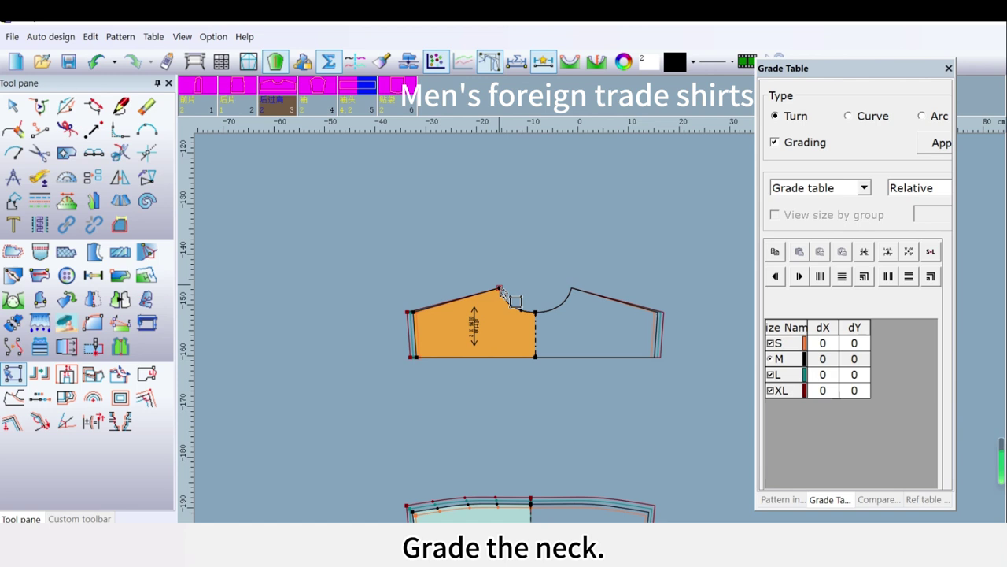
pyautogui.click(821, 373)
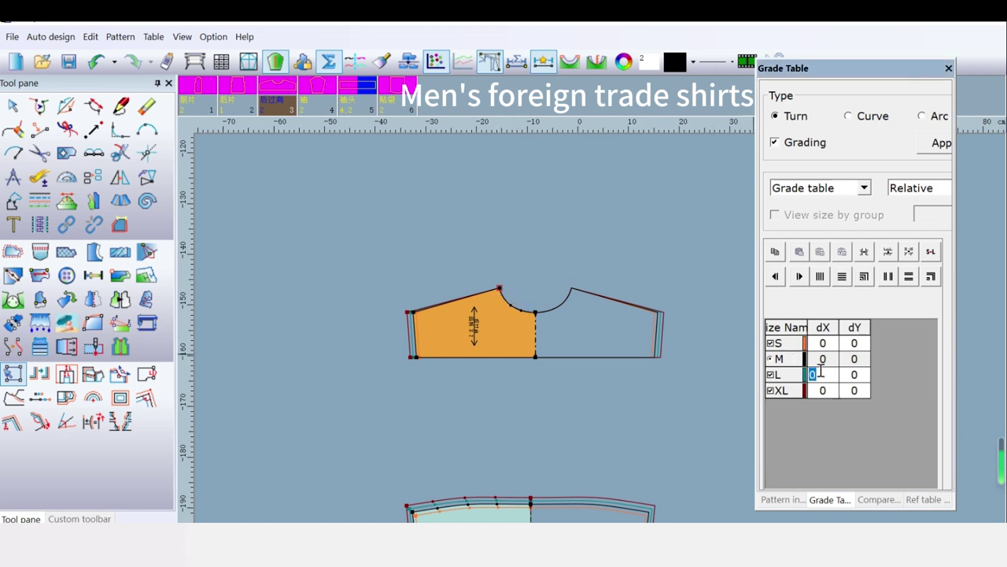
pyautogui.click(822, 373)
pyautogui.press('BackSpace')
pyautogui.write('-0.2')
pyautogui.click(820, 277)
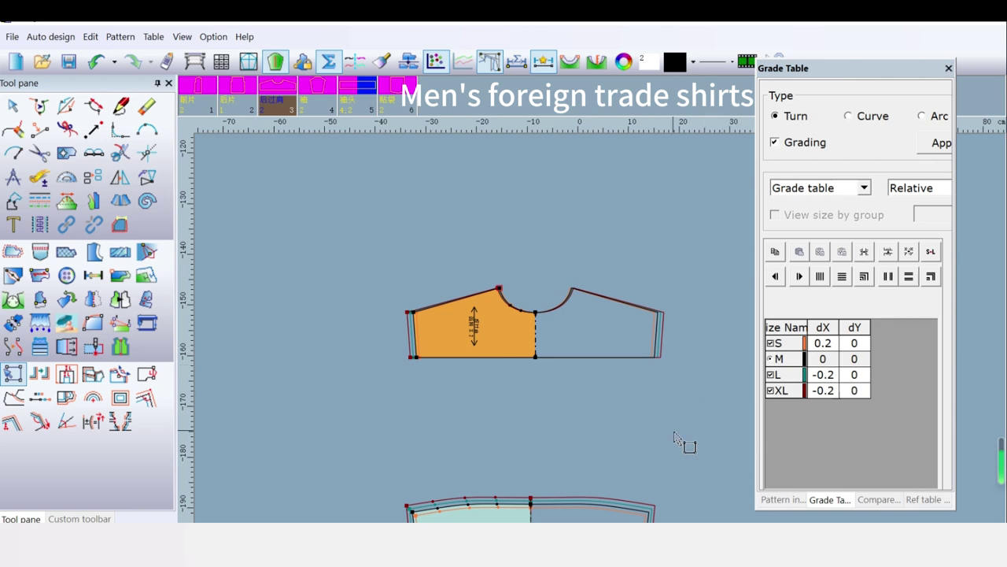
# Grade all hem points of the front panel with a dY of -1.3 for size L, applied evenly to all sizes
pyautogui.scroll(-2, 674, 437)
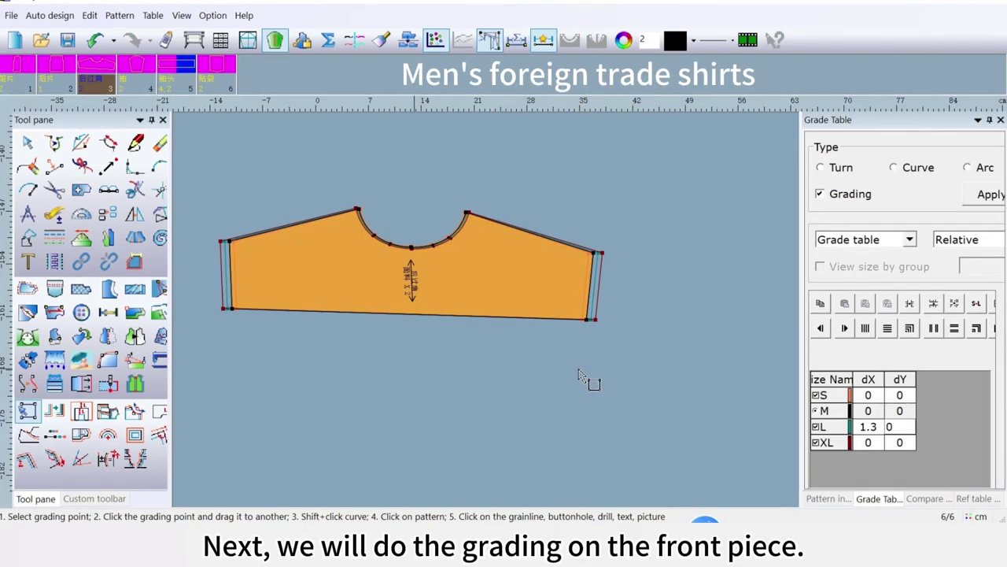
pyautogui.scroll(-4, 497, 315)
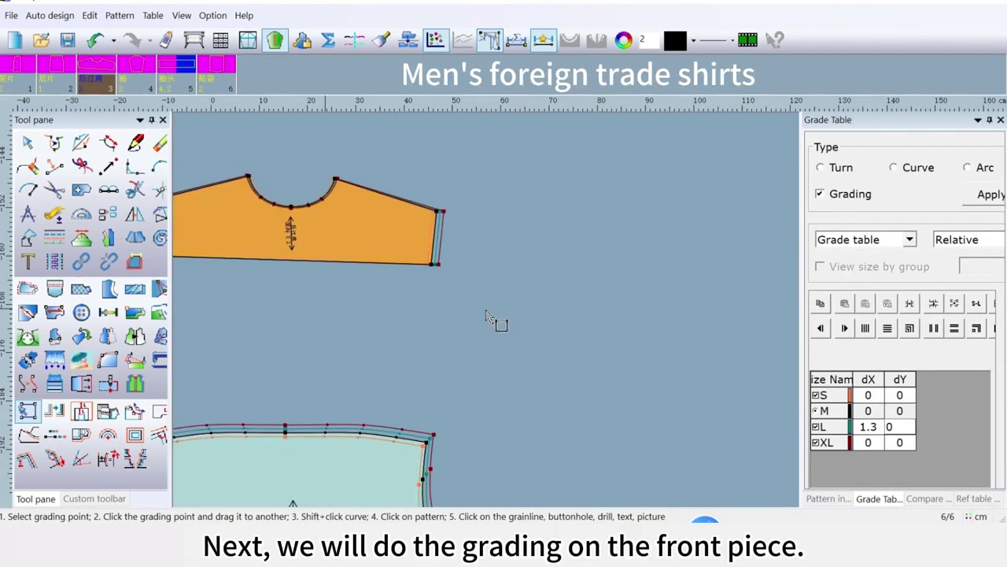
pyautogui.scroll(2, 490, 316)
pyautogui.scroll(1, 488, 316)
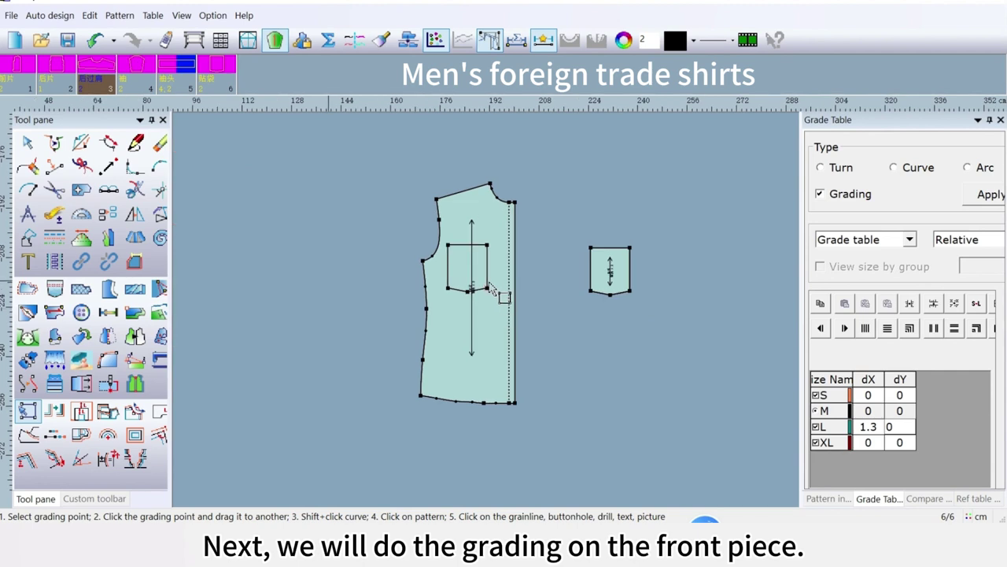
pyautogui.click(29, 412)
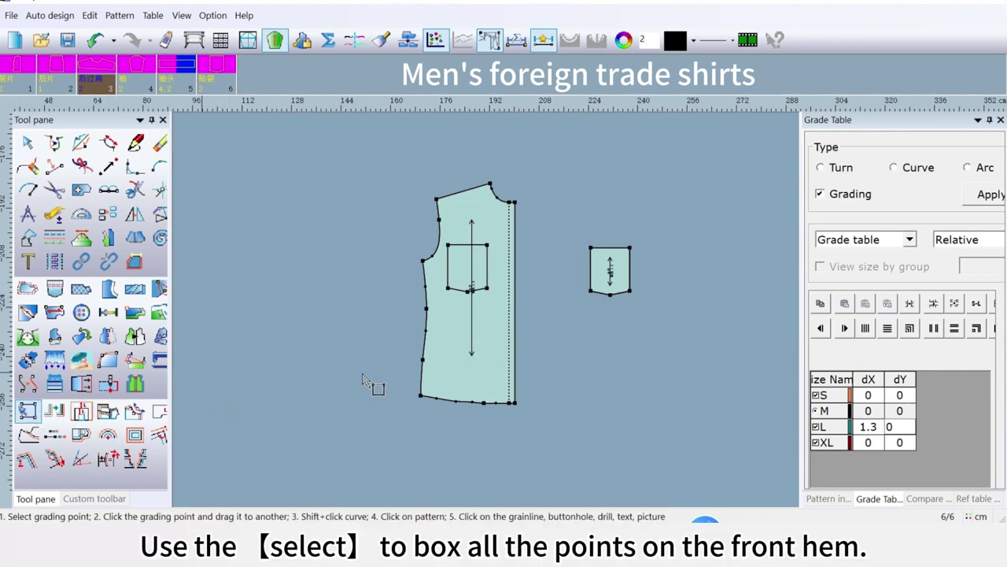
pyautogui.moveTo(351, 369); pyautogui.dragTo(586, 419)
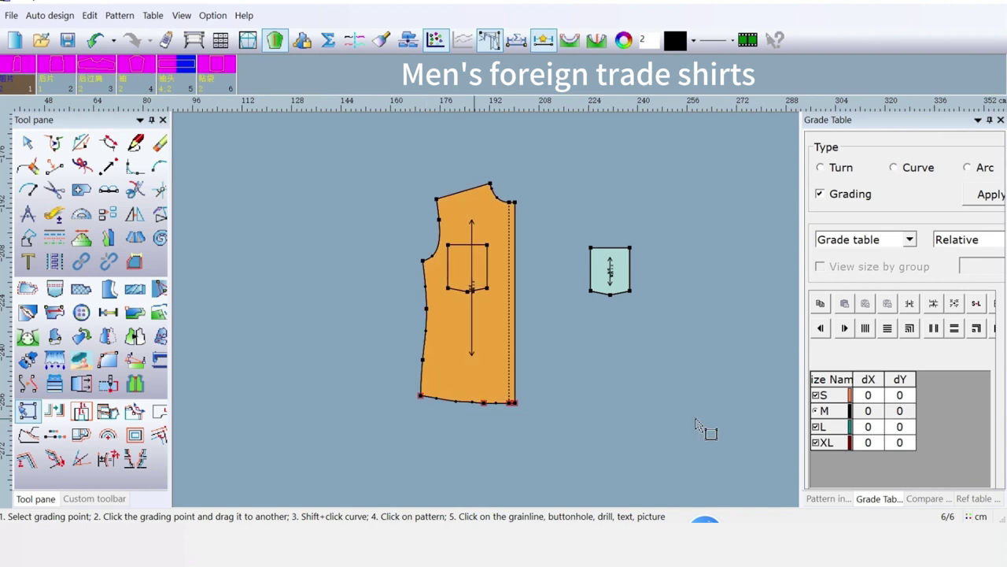
pyautogui.click(905, 426)
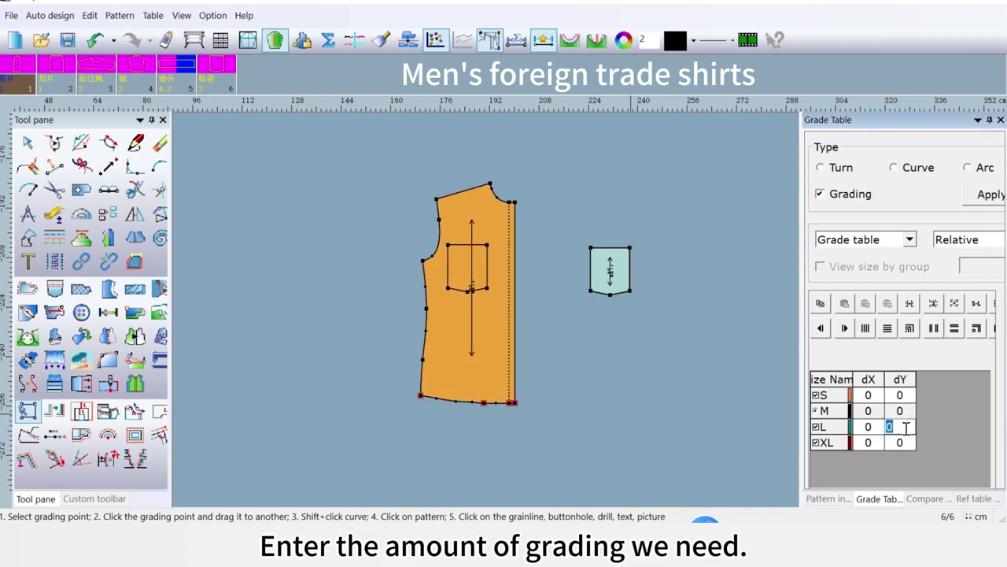
pyautogui.write('1.')
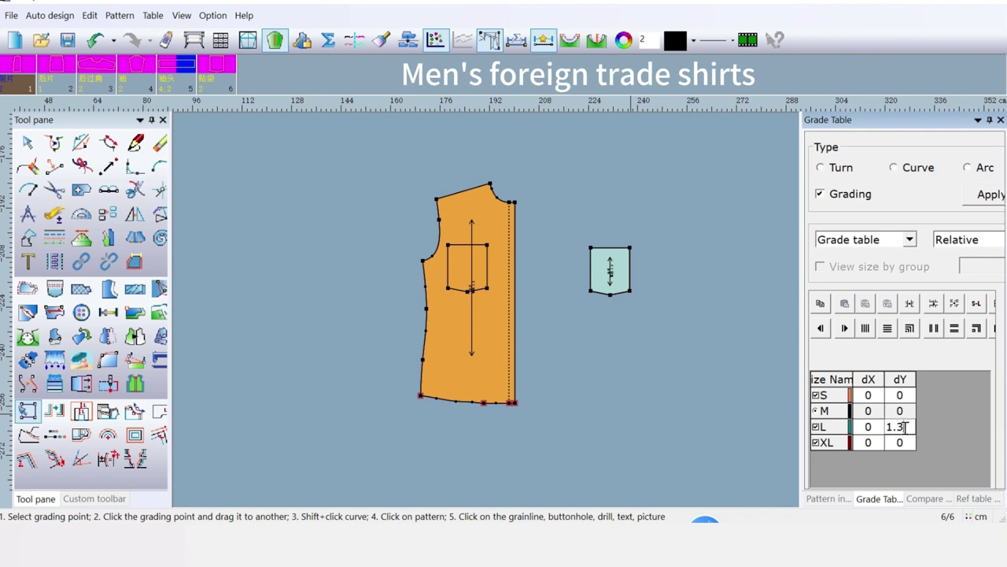
pyautogui.write('3')
pyautogui.press('Home')
pyautogui.write('-')
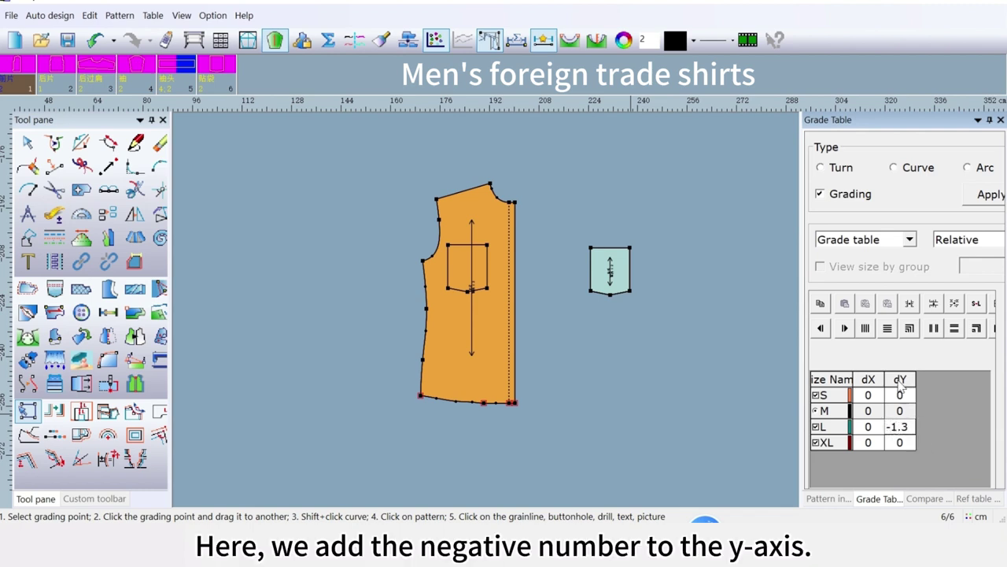
pyautogui.click(888, 329)
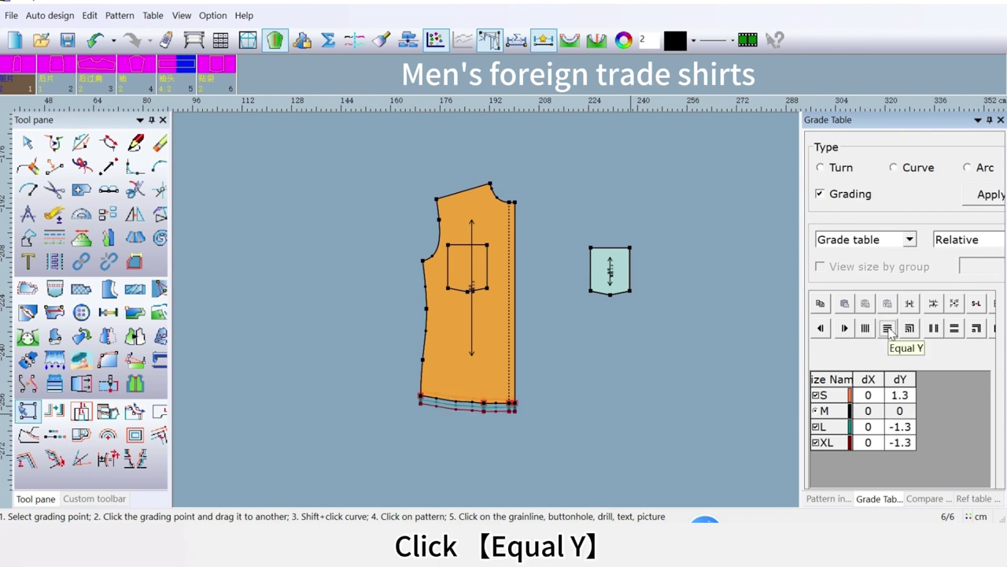
pyautogui.click(445, 432)
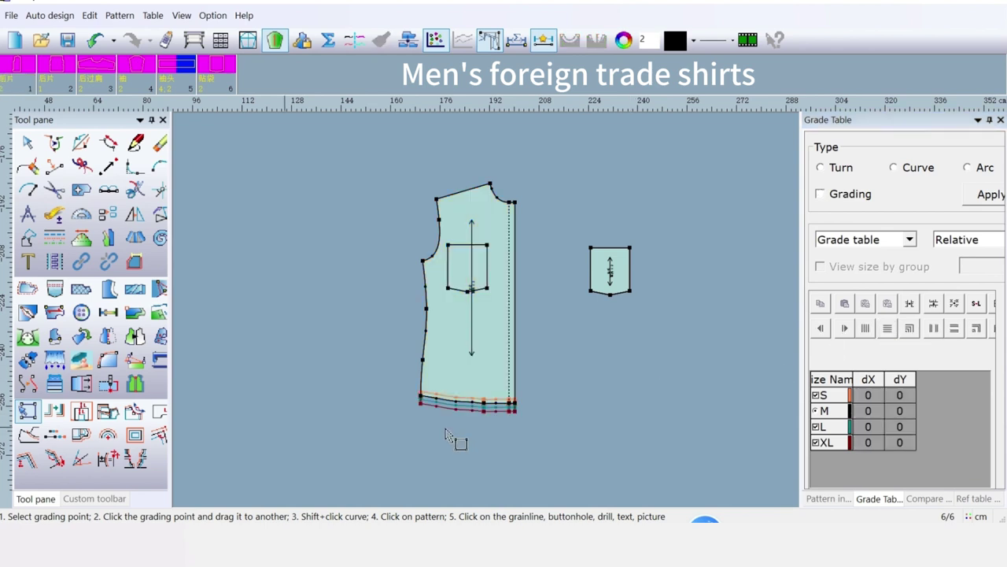
# Grade the front panel's side seam points, from underarm to hem, with a dX of -1 for size L, applied evenly to all sizes
pyautogui.click(459, 372)
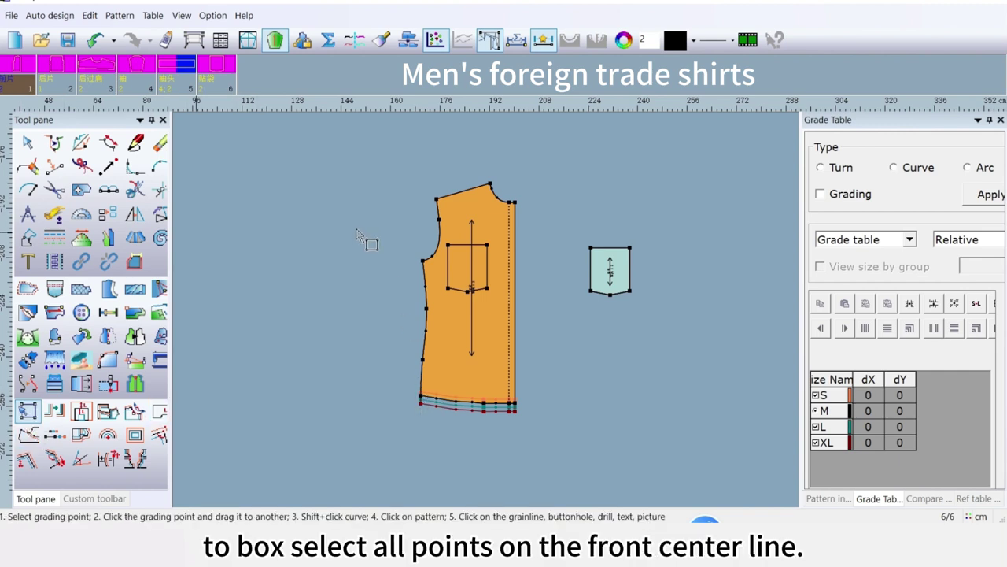
pyautogui.moveTo(355, 227); pyautogui.dragTo(445, 427)
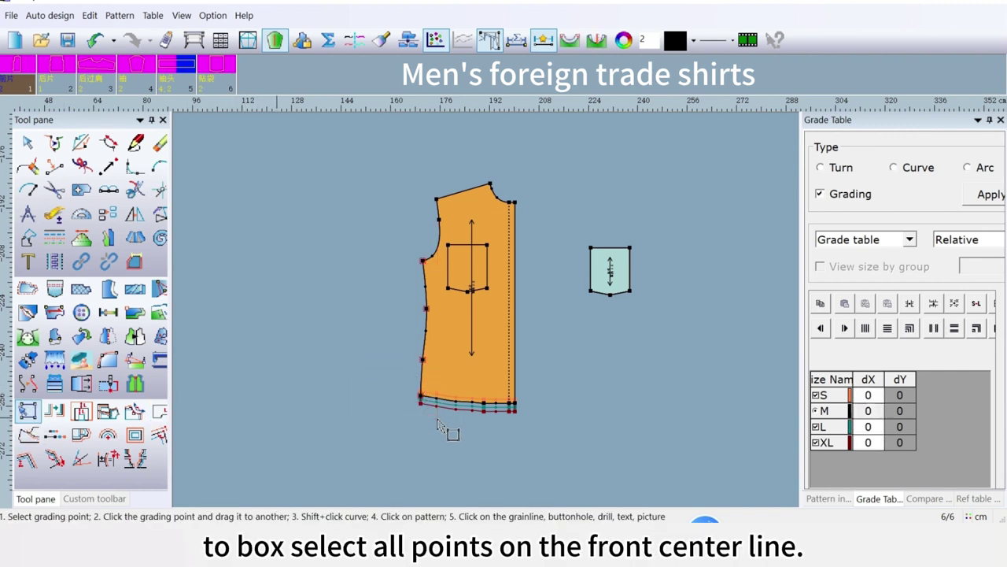
pyautogui.doubleClick(874, 427)
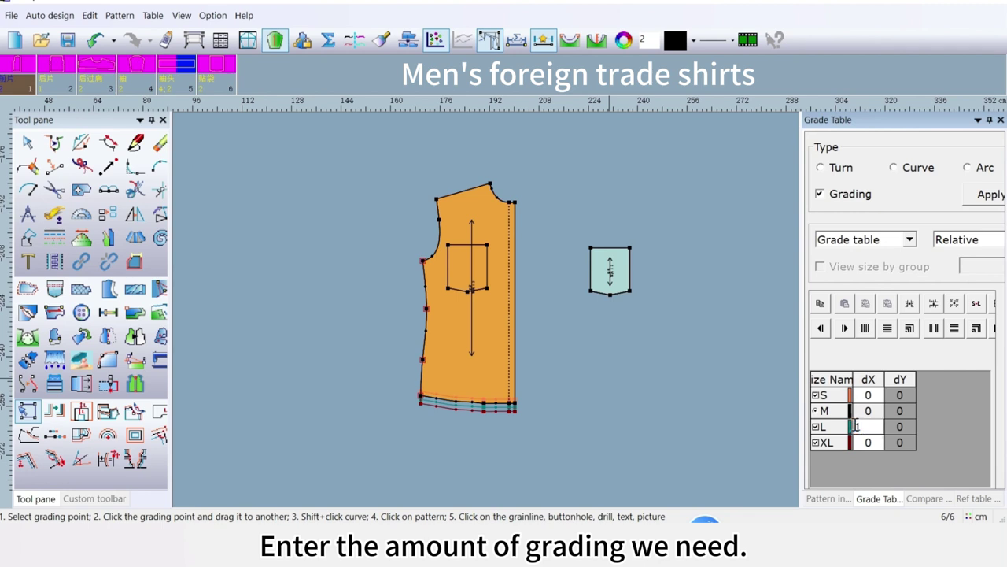
pyautogui.write('-1')
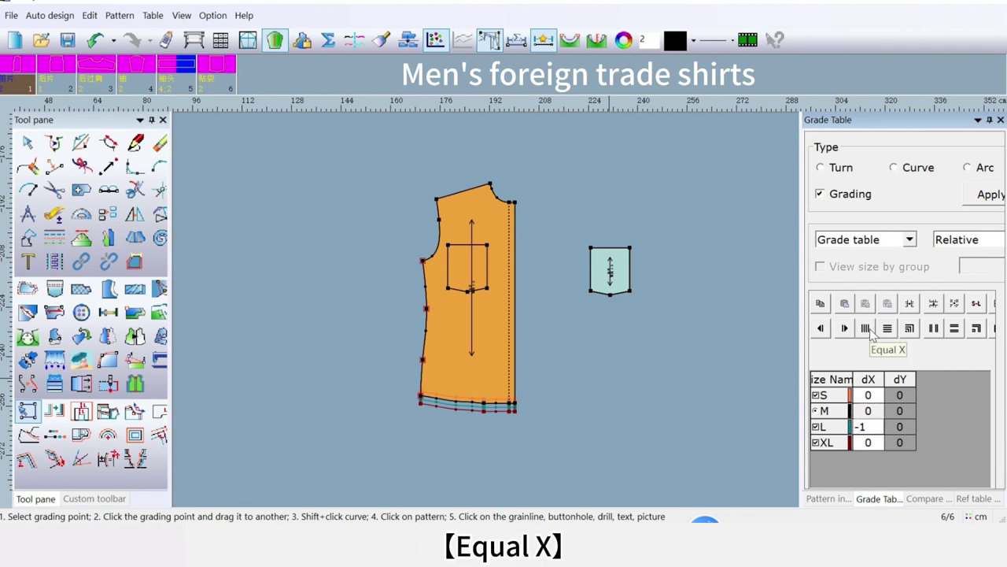
pyautogui.click(870, 331)
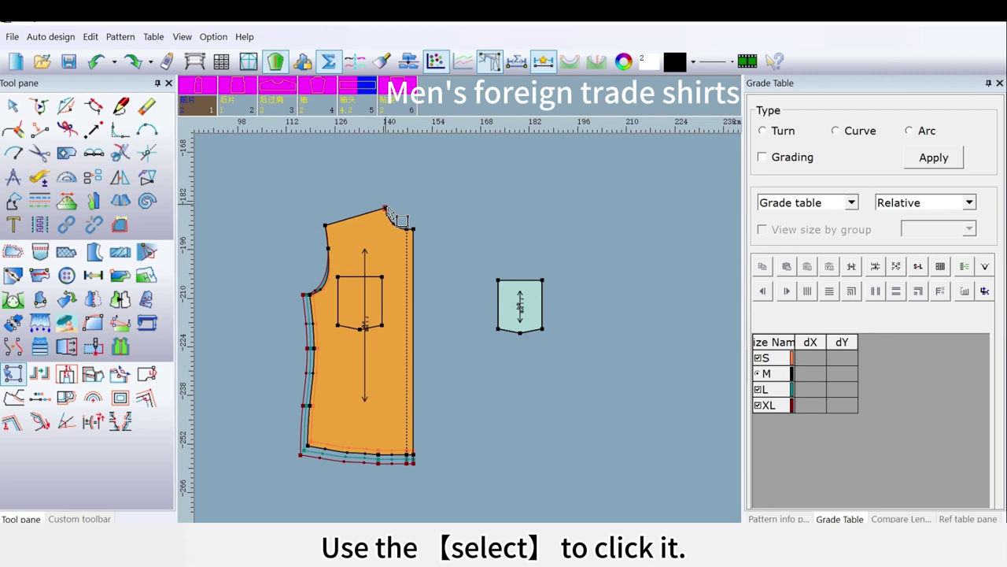
# Grade the front panel's side neck point with dX -0.2 and dY 0.7 for size L, applied evenly in X and Y
pyautogui.click(387, 210)
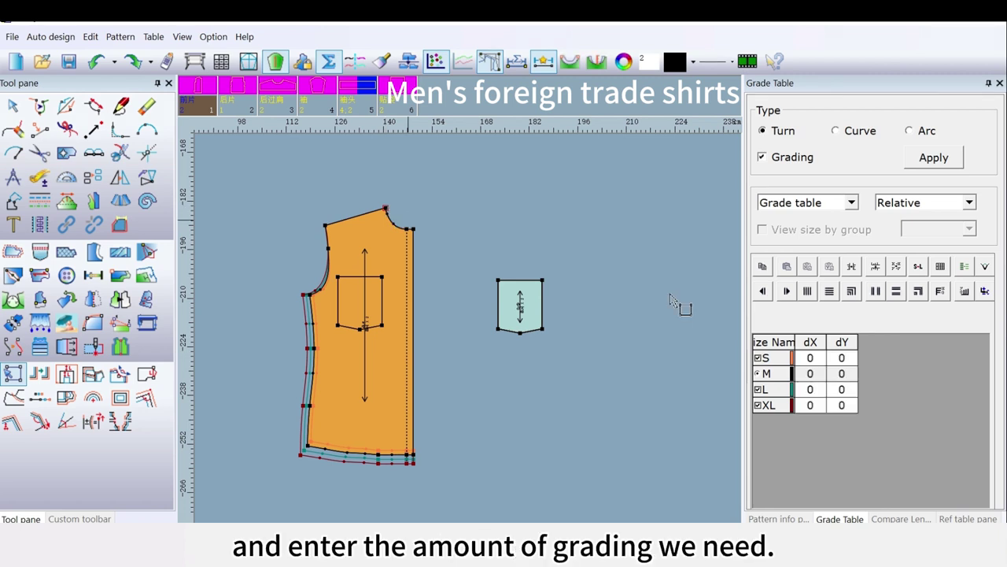
pyautogui.click(817, 391)
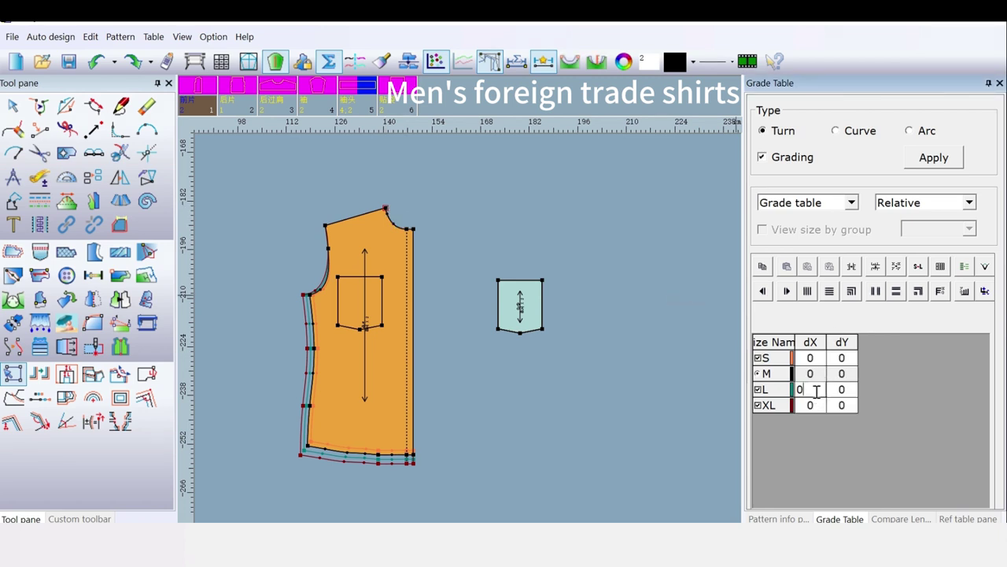
pyautogui.write('-0.2')
pyautogui.click(842, 388)
pyautogui.write('.')
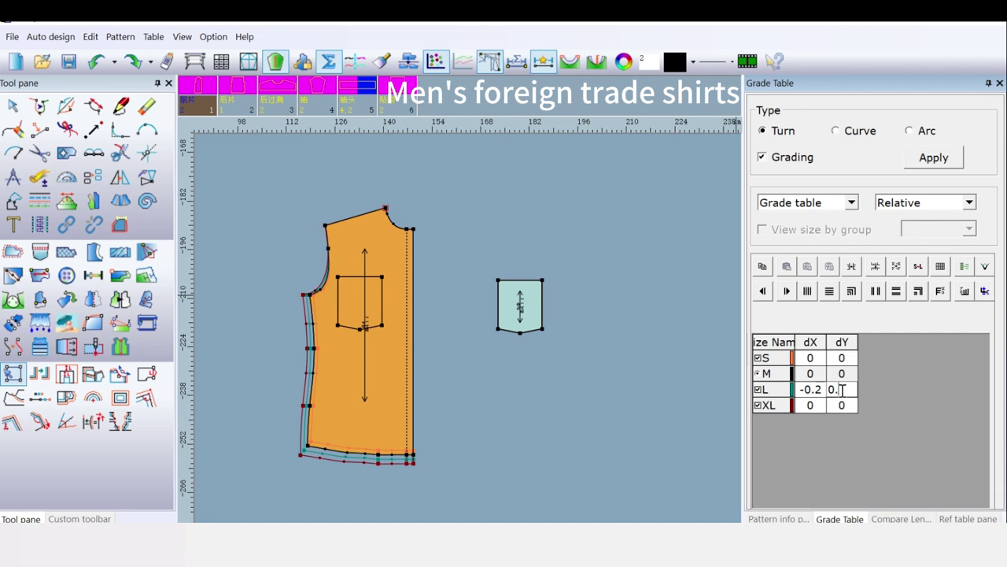
pyautogui.write('7')
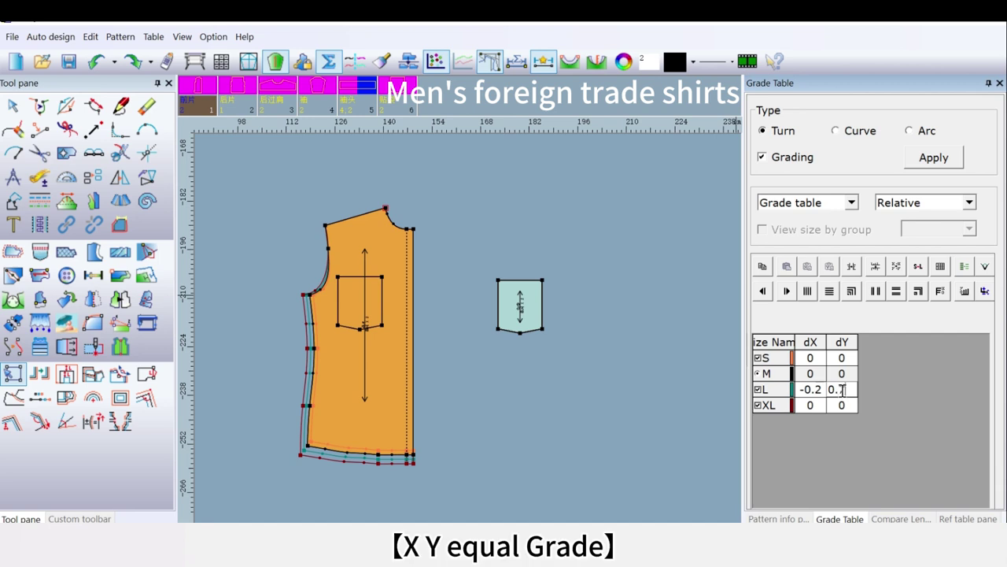
pyautogui.click(851, 291)
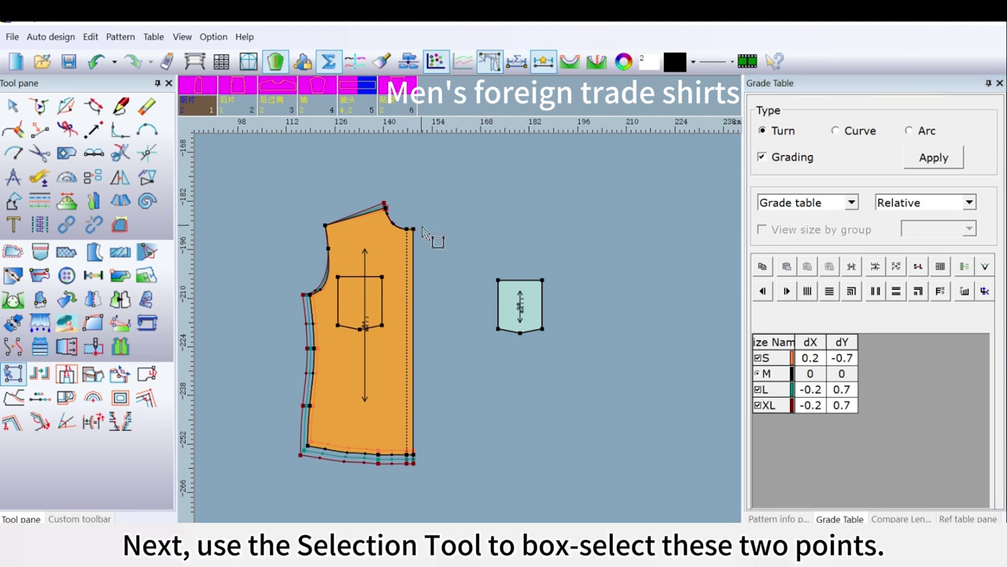
# Grade the two front neck points at the placket with a dY of 0.5 for size L, applied evenly to all sizes
pyautogui.moveTo(396, 214); pyautogui.dragTo(429, 241)
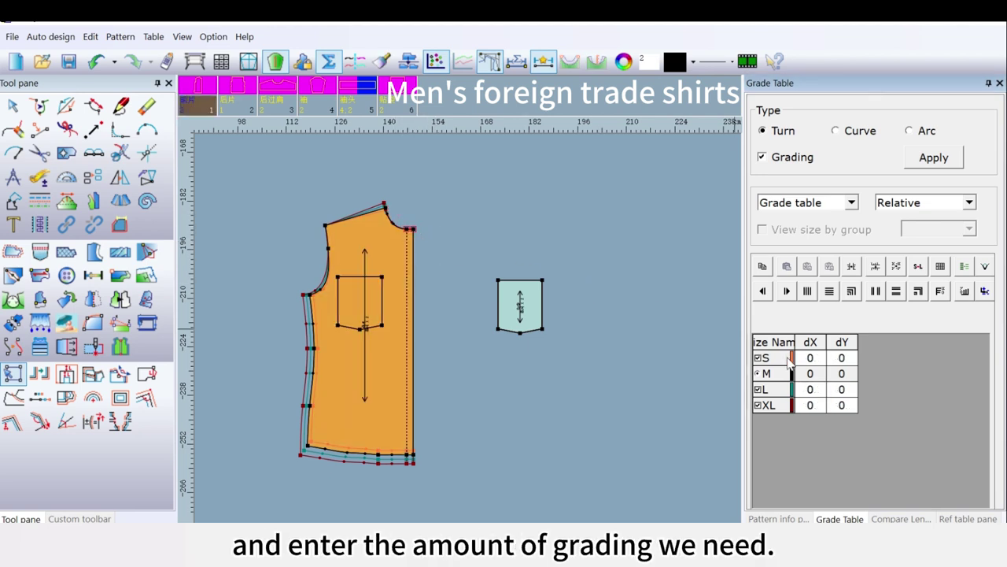
pyautogui.doubleClick(853, 389)
pyautogui.write('0.5')
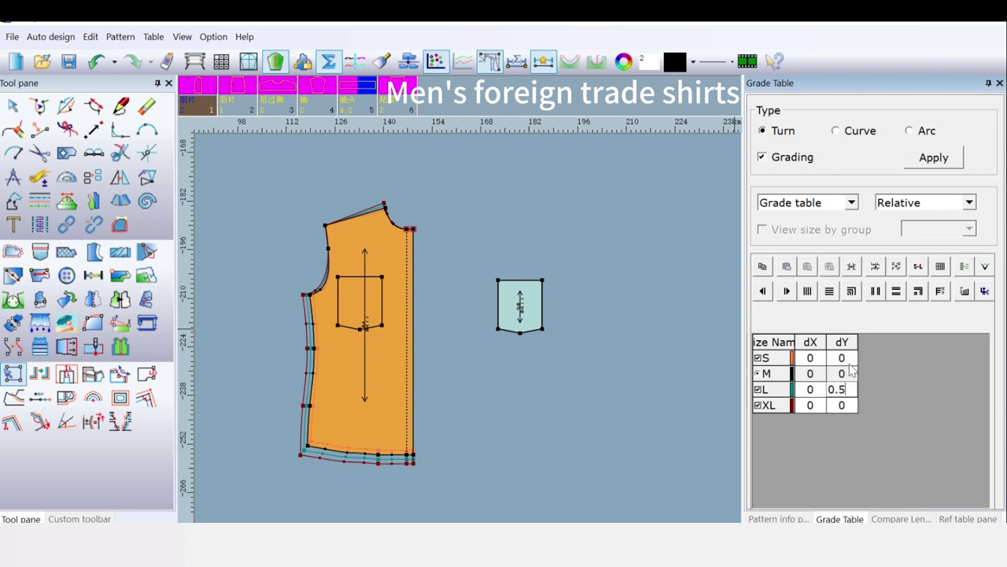
pyautogui.click(831, 292)
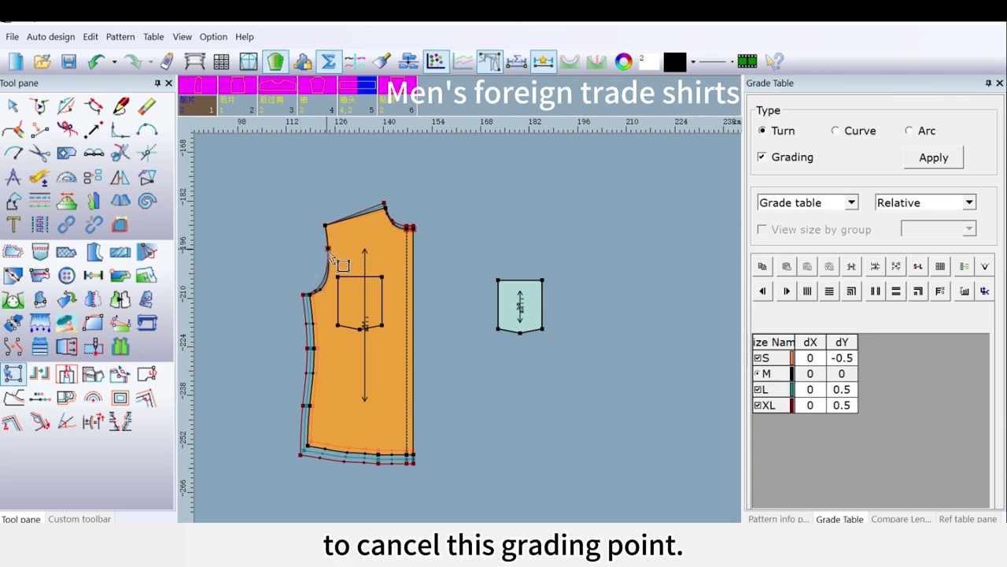
# Grade the front shoulder tip by parallel line and distance, parallel with the next grade point, using a dispersion of 0.65 for L, equalized across sizes
pyautogui.click(154, 381)
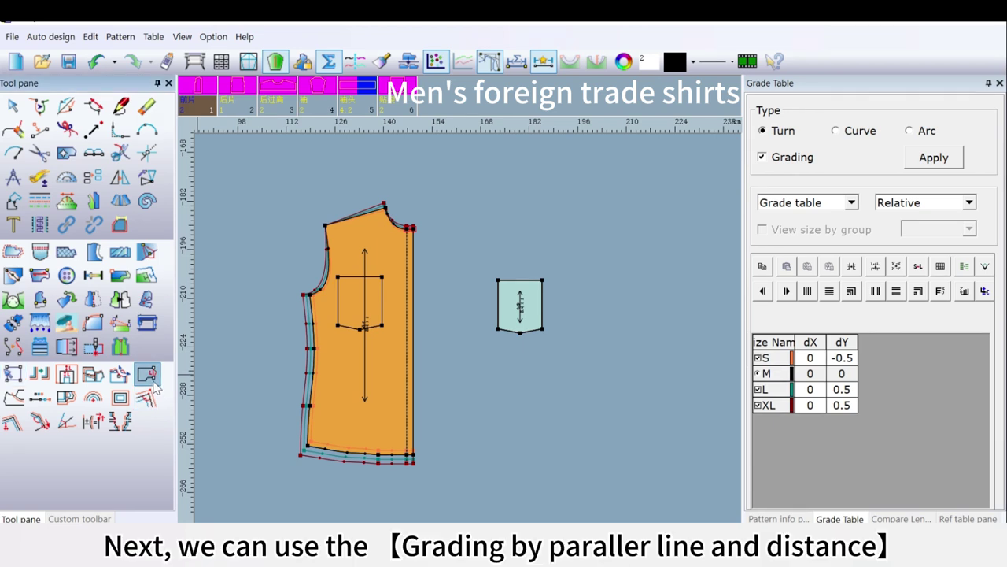
pyautogui.click(409, 225)
pyautogui.click(339, 231)
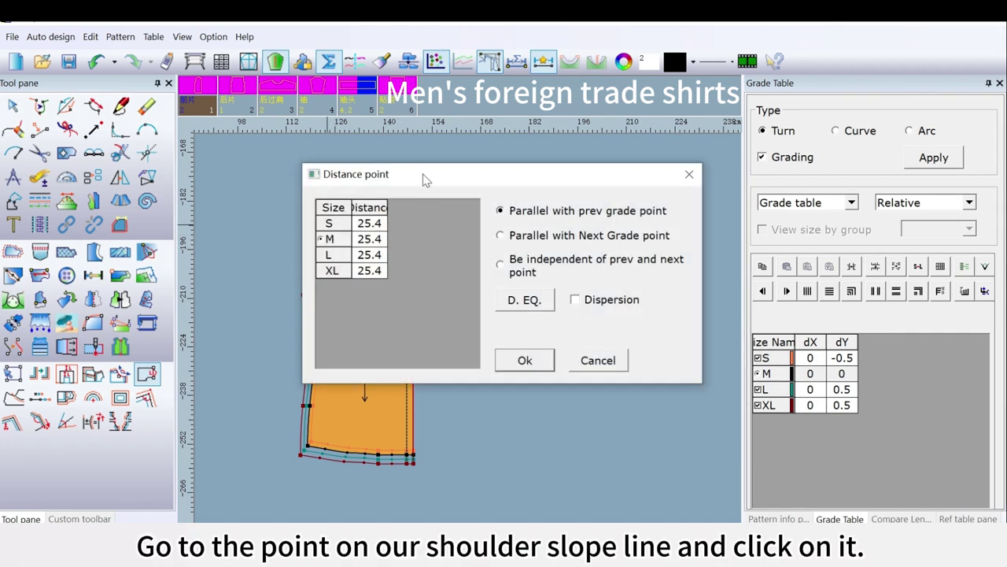
pyautogui.moveTo(427, 175); pyautogui.dragTo(614, 189)
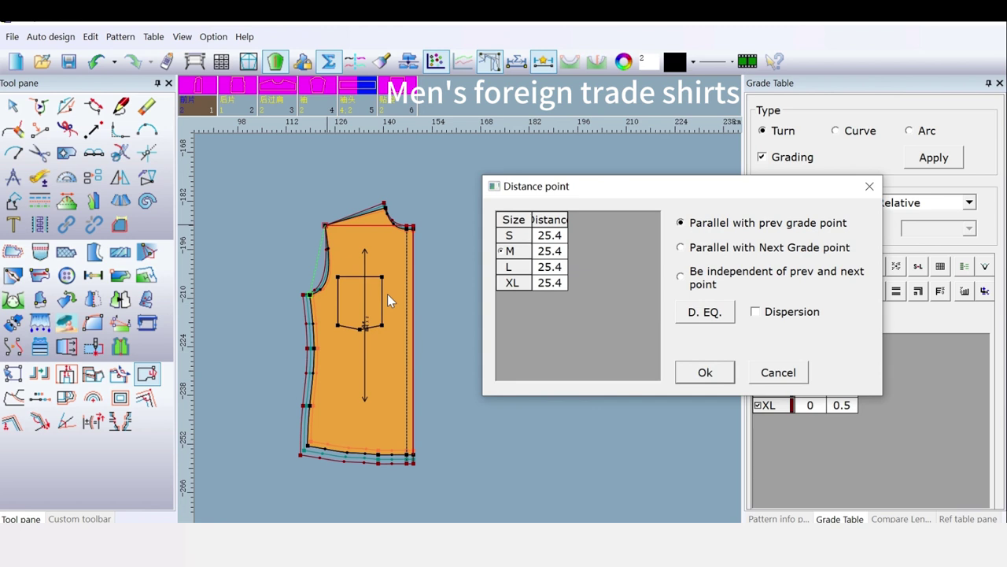
pyautogui.click(682, 249)
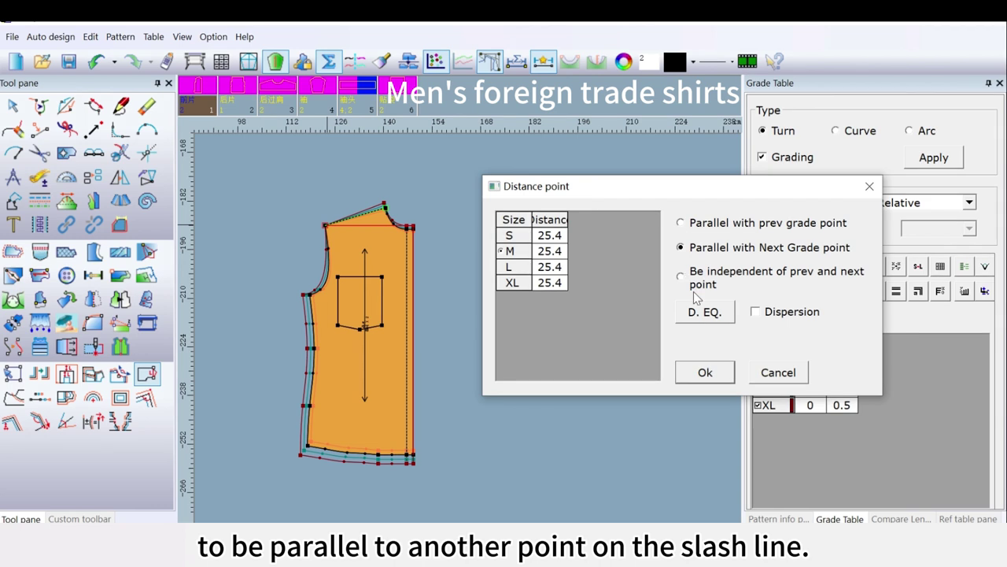
pyautogui.click(757, 314)
pyautogui.click(553, 267)
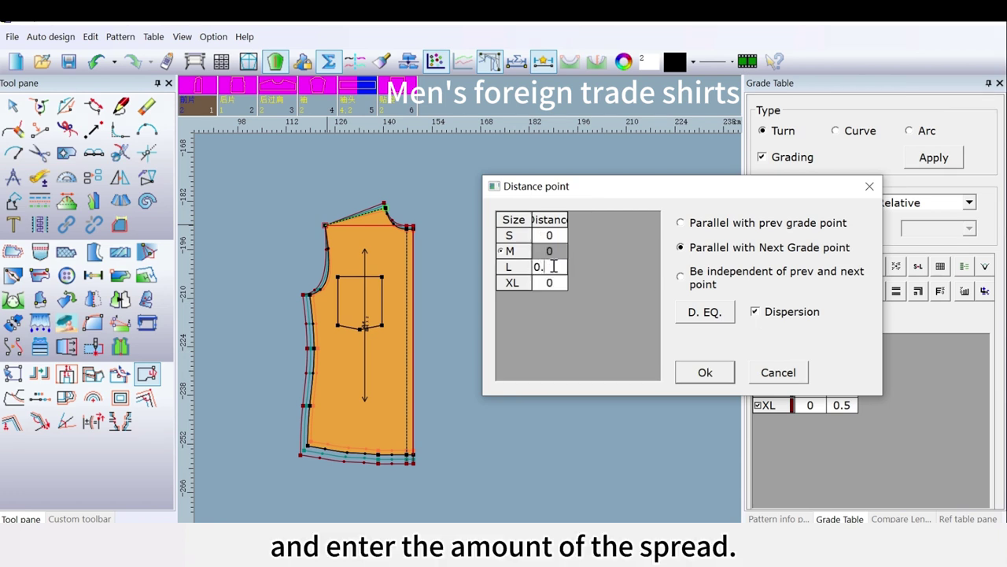
pyautogui.write('63')
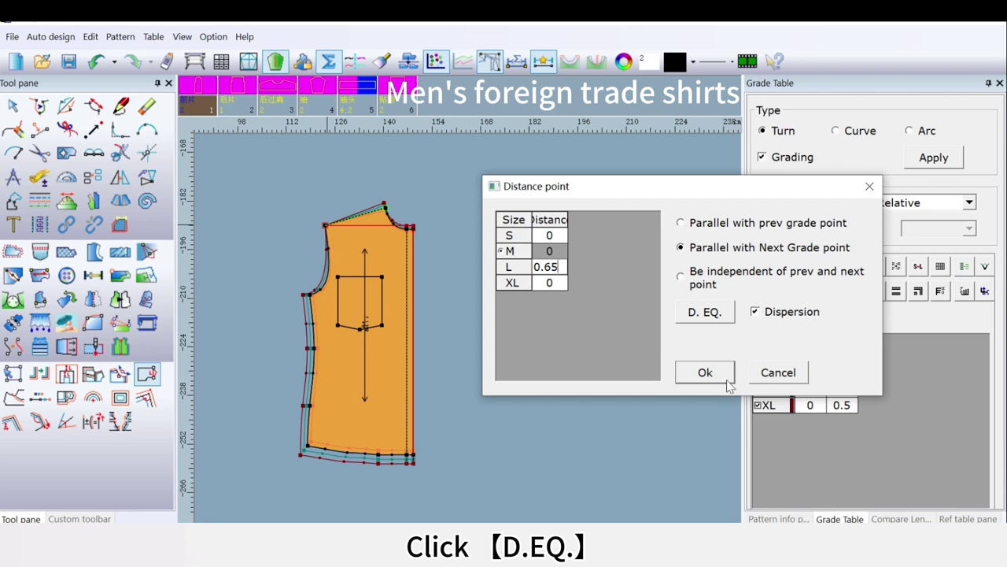
pyautogui.click(713, 311)
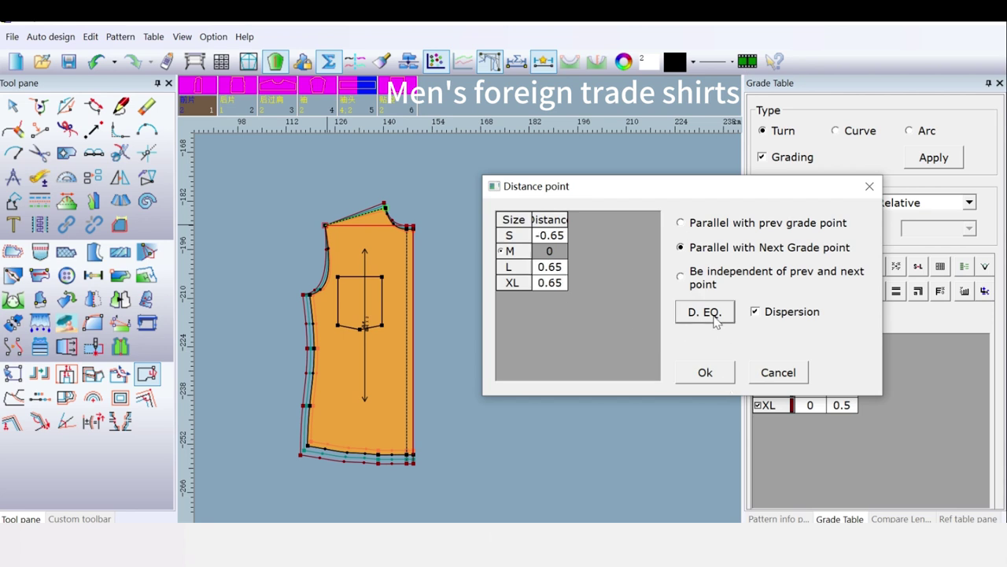
pyautogui.click(712, 372)
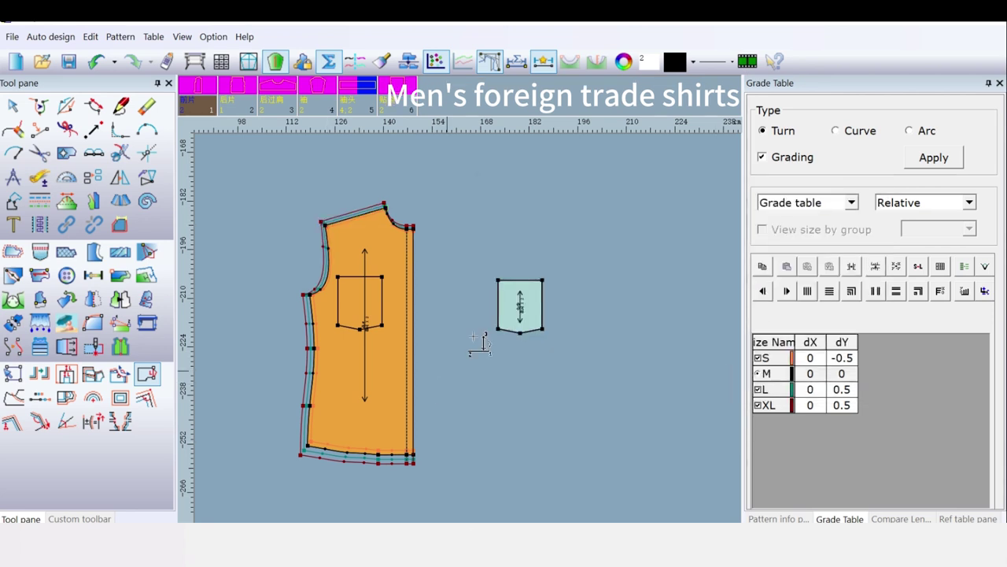
# Grade the two points on the pocket's left edge with a dX of -0.1 for size L, applied evenly to all sizes
pyautogui.scroll(2, 475, 339)
pyautogui.scroll(3, 495, 326)
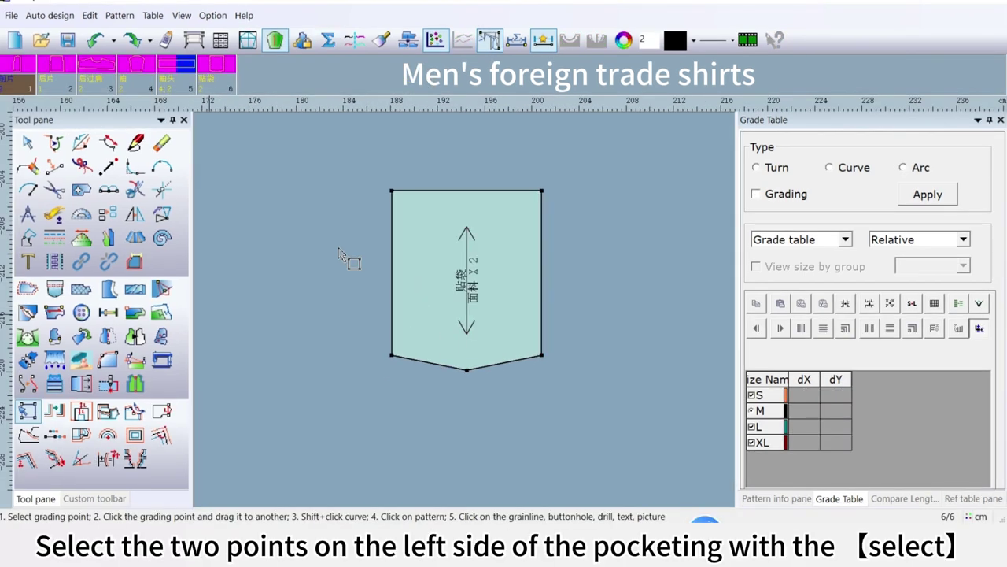
pyautogui.moveTo(332, 142); pyautogui.dragTo(419, 422)
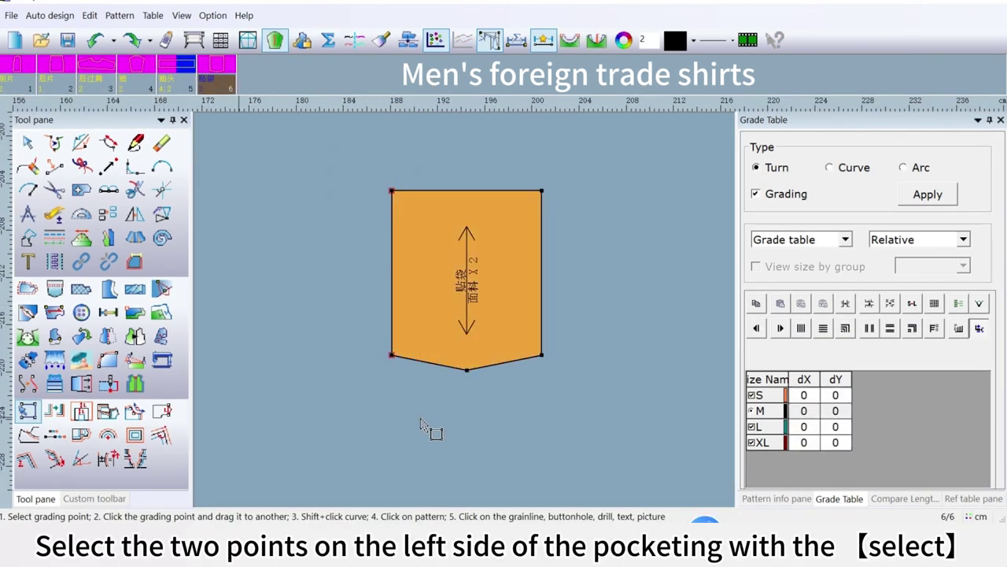
pyautogui.click(816, 426)
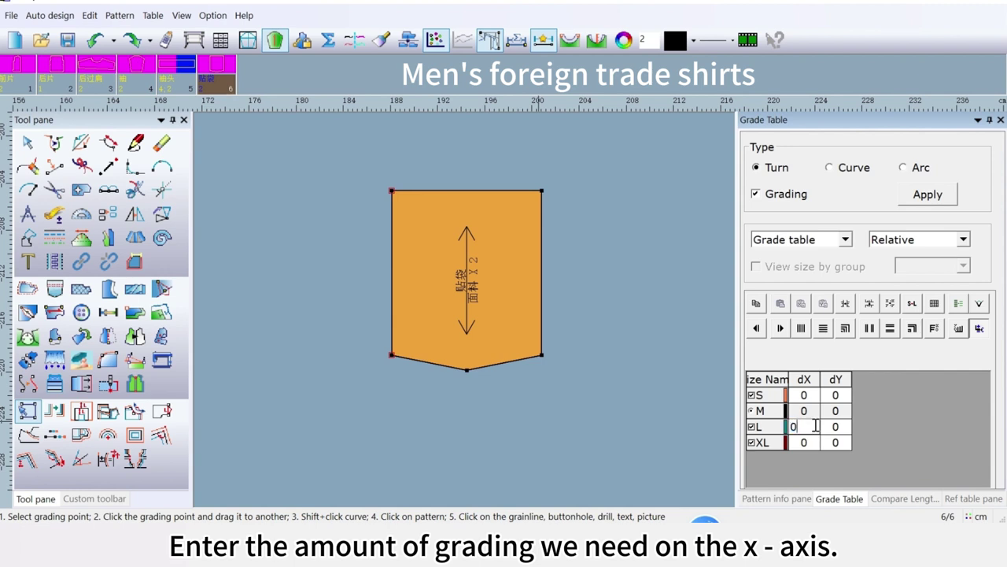
pyautogui.write('-0.')
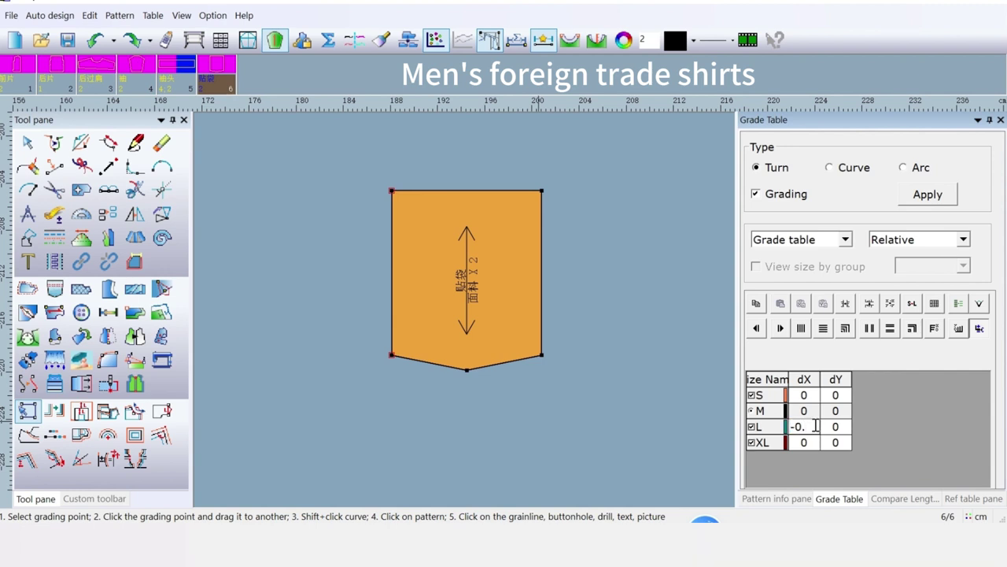
pyautogui.write('1')
pyautogui.press('Return')
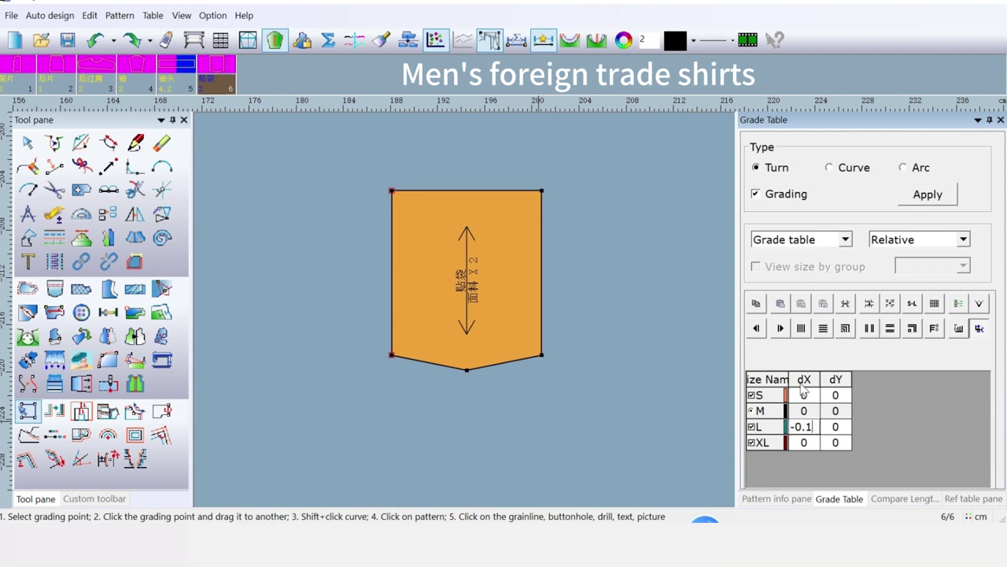
pyautogui.click(802, 329)
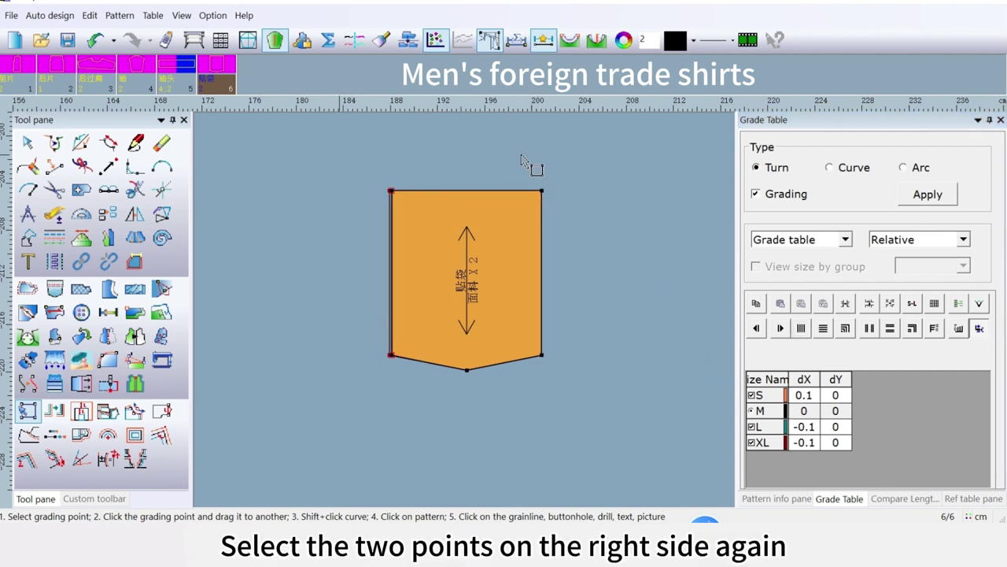
# Grade the two points on the pocket's right edge with a dX of 0.1 for size L, applied evenly to all sizes
pyautogui.moveTo(522, 154); pyautogui.dragTo(603, 416)
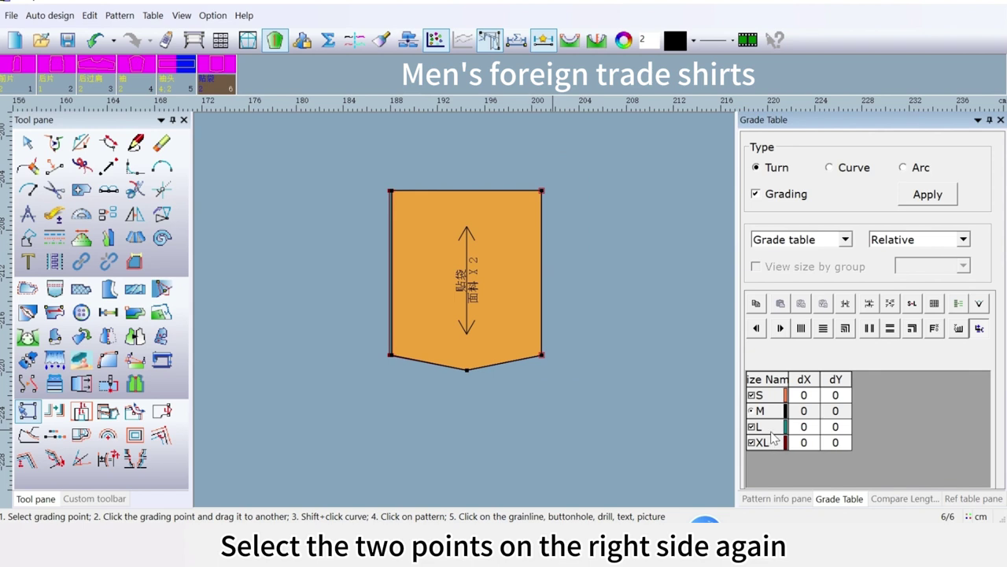
pyautogui.click(815, 425)
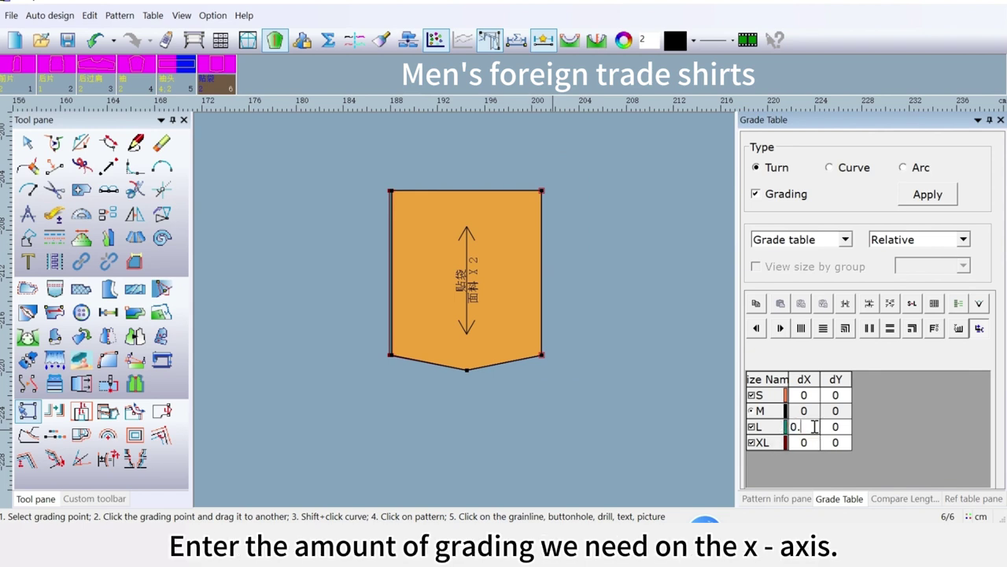
pyautogui.write('.1')
pyautogui.click(801, 328)
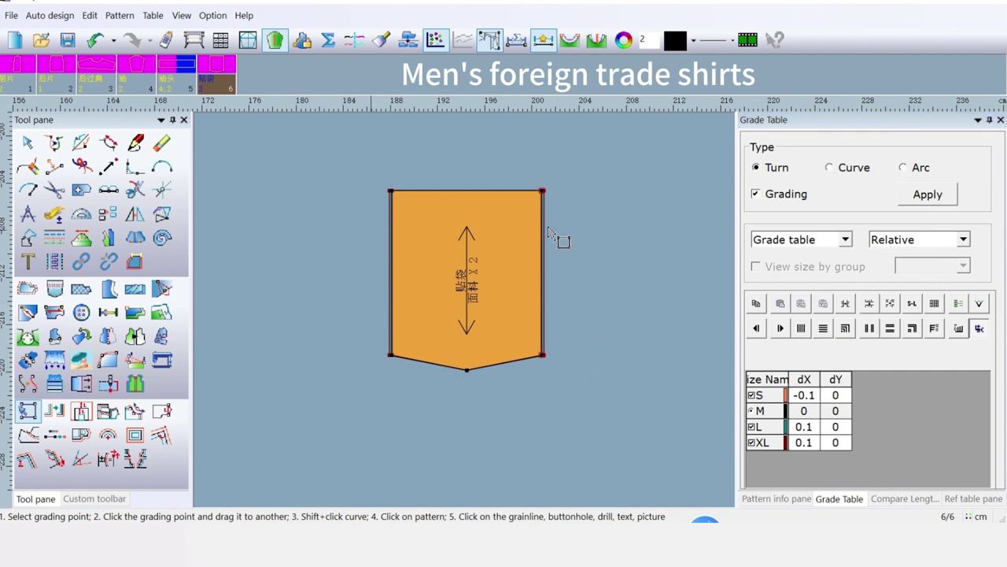
# Grade the pocket's two upper corner points with a dY of 0.2 for size L, applied evenly to all sizes
pyautogui.moveTo(331, 140); pyautogui.dragTo(632, 218)
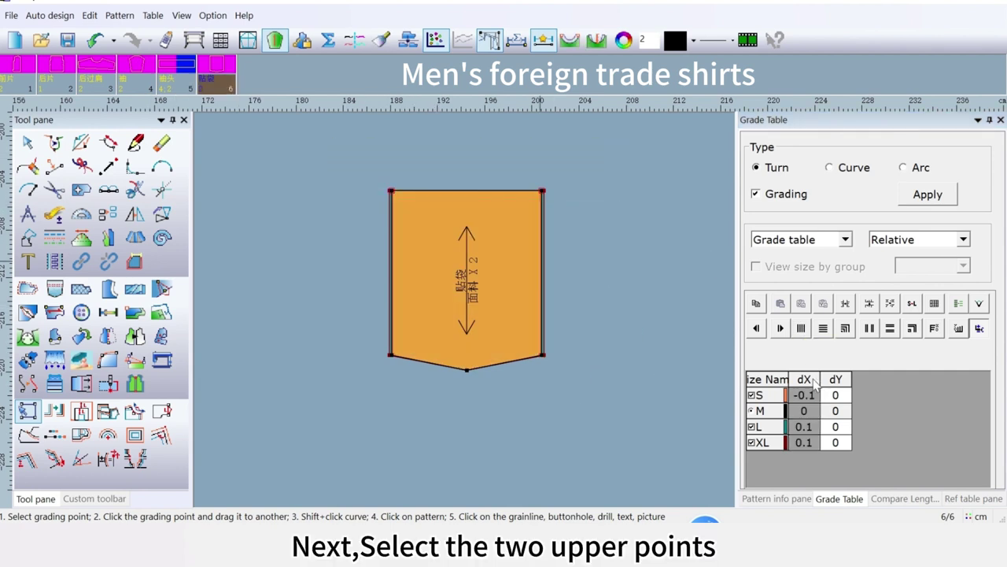
pyautogui.click(836, 427)
pyautogui.write('0.')
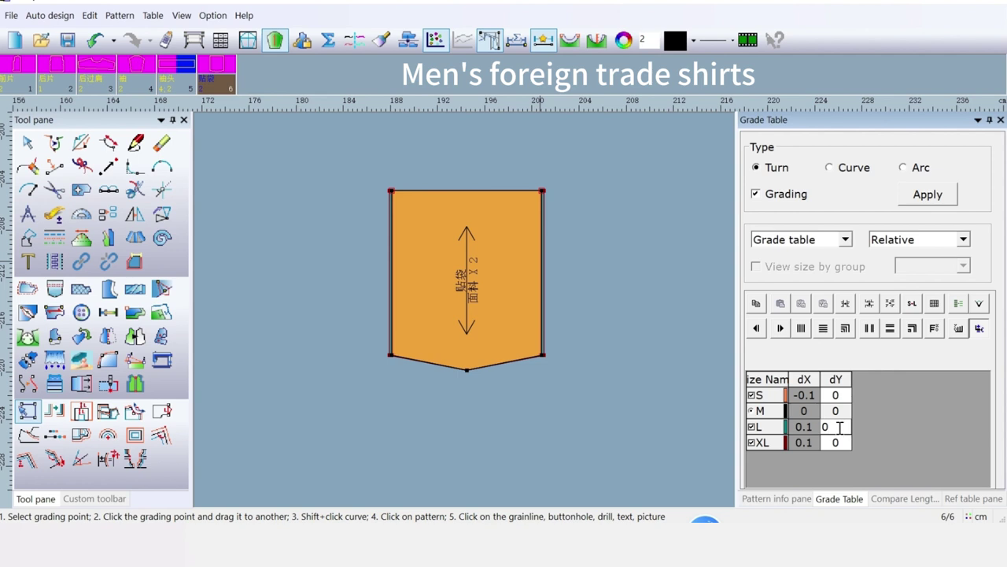
pyautogui.write('2')
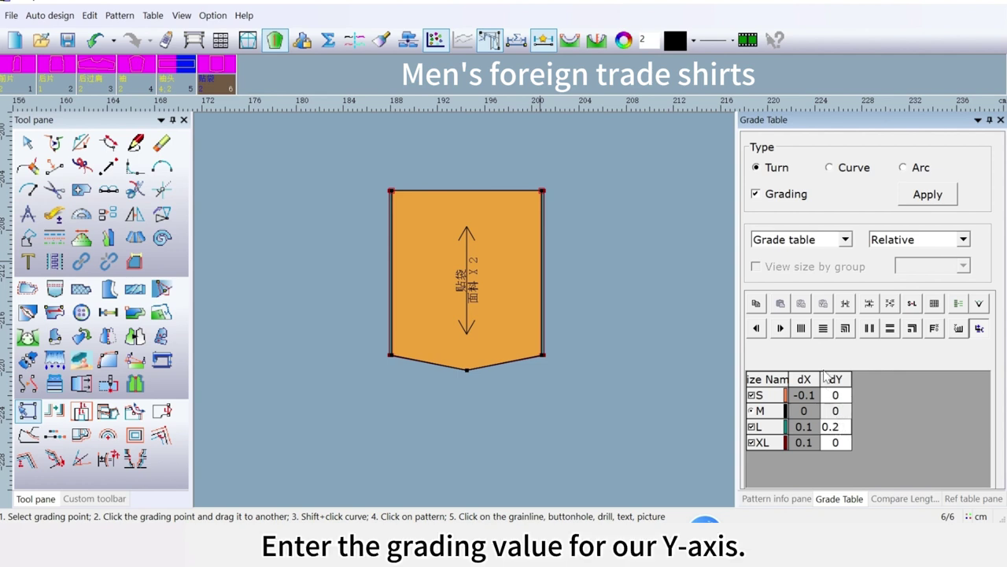
pyautogui.click(824, 329)
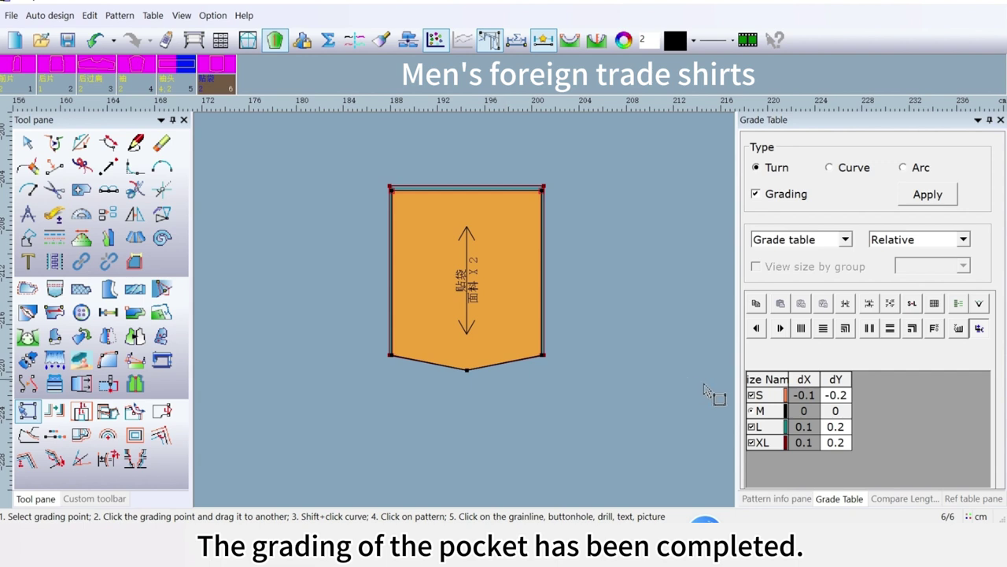
pyautogui.scroll(-1, 661, 382)
pyautogui.scroll(-3, 465, 315)
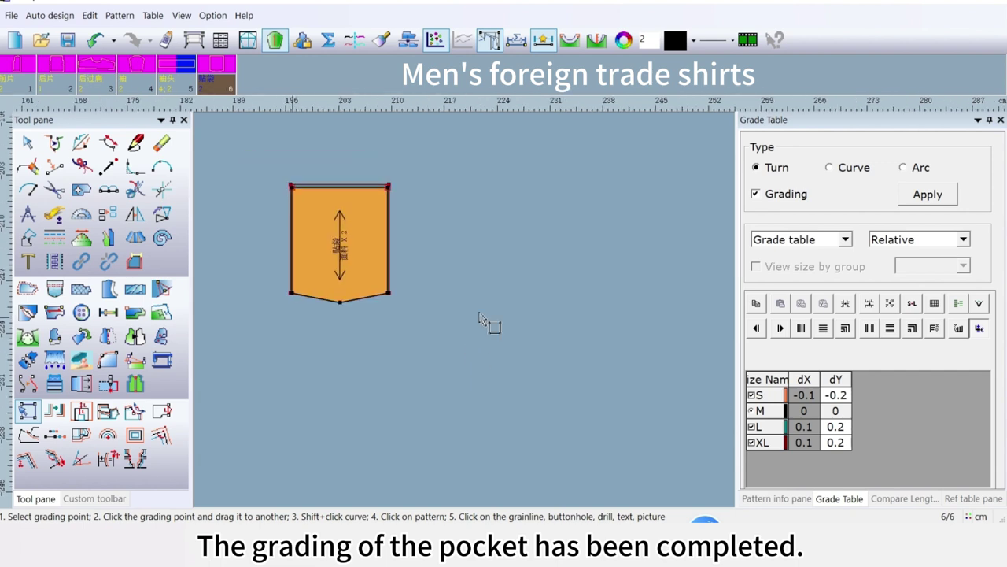
# Grade the three points along the sleeve hem with a dY of -1.1 for size L, applied evenly to all sizes
pyautogui.scroll(-3, 616, 270)
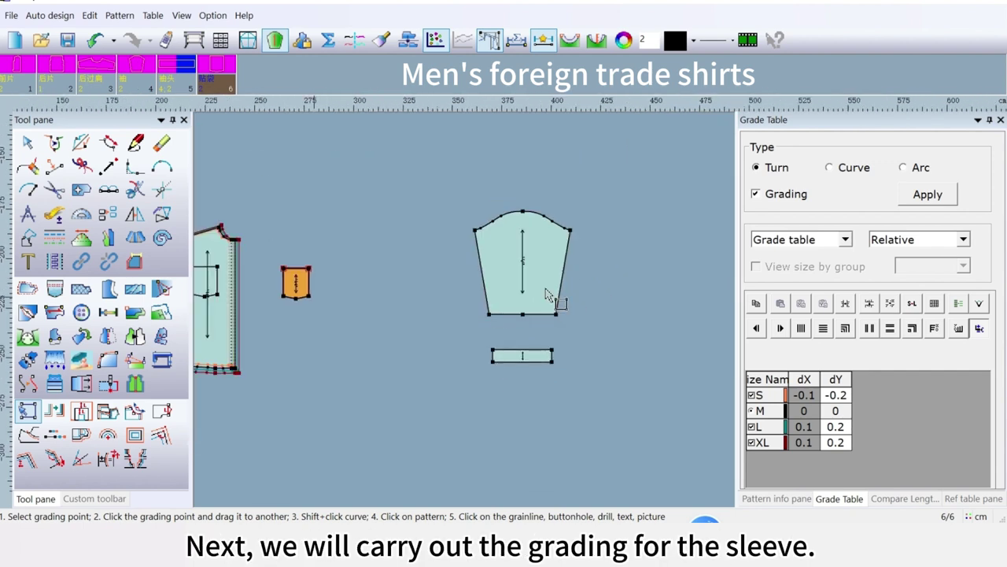
pyautogui.scroll(2, 546, 289)
pyautogui.scroll(1, 404, 343)
pyautogui.scroll(-1, 513, 243)
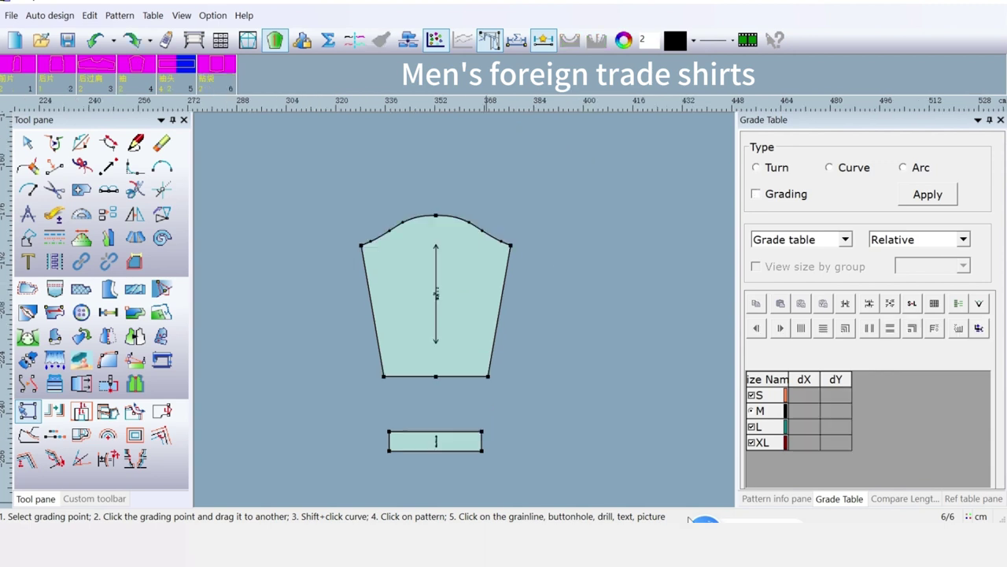
pyautogui.click(28, 410)
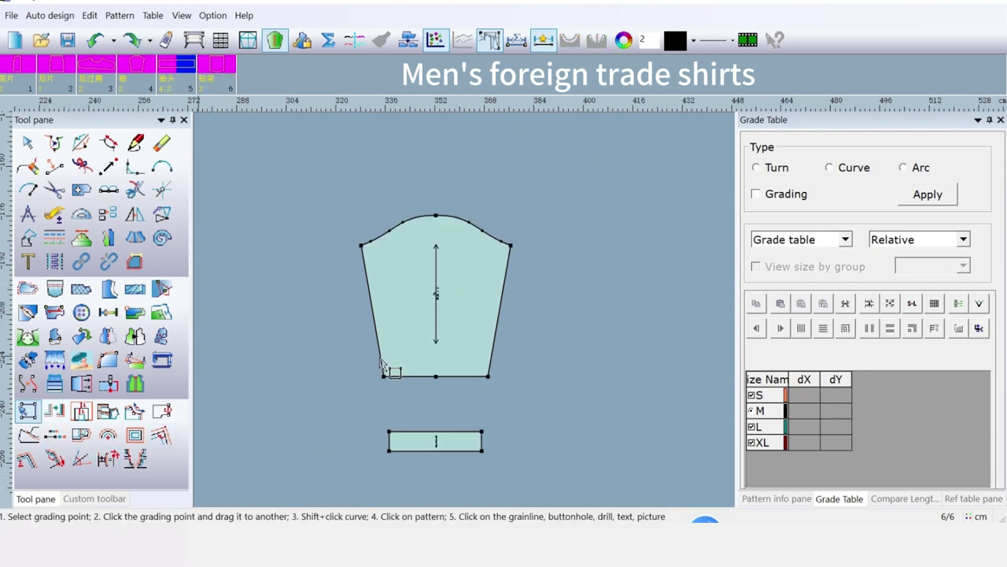
pyautogui.moveTo(336, 356); pyautogui.dragTo(594, 392)
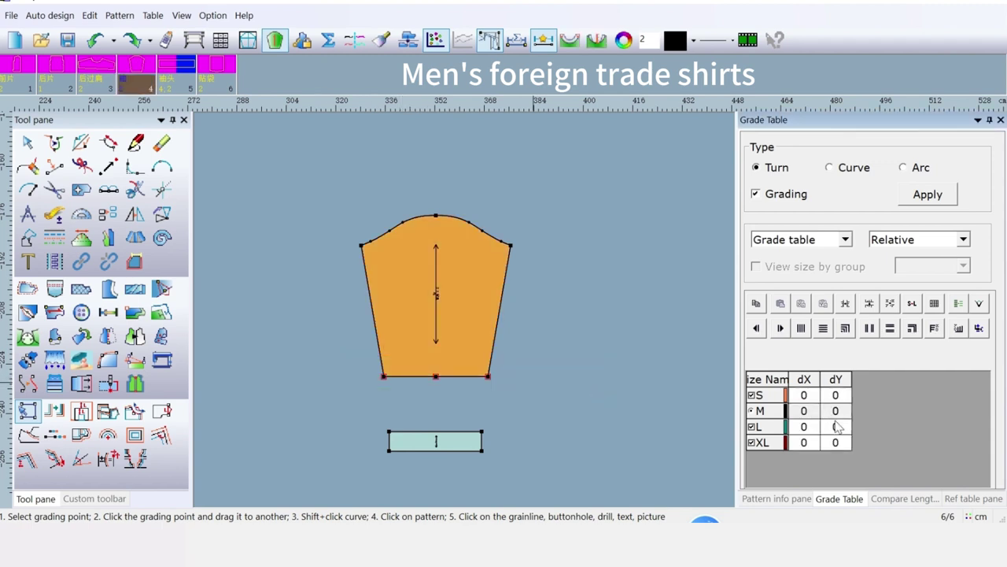
pyautogui.click(845, 426)
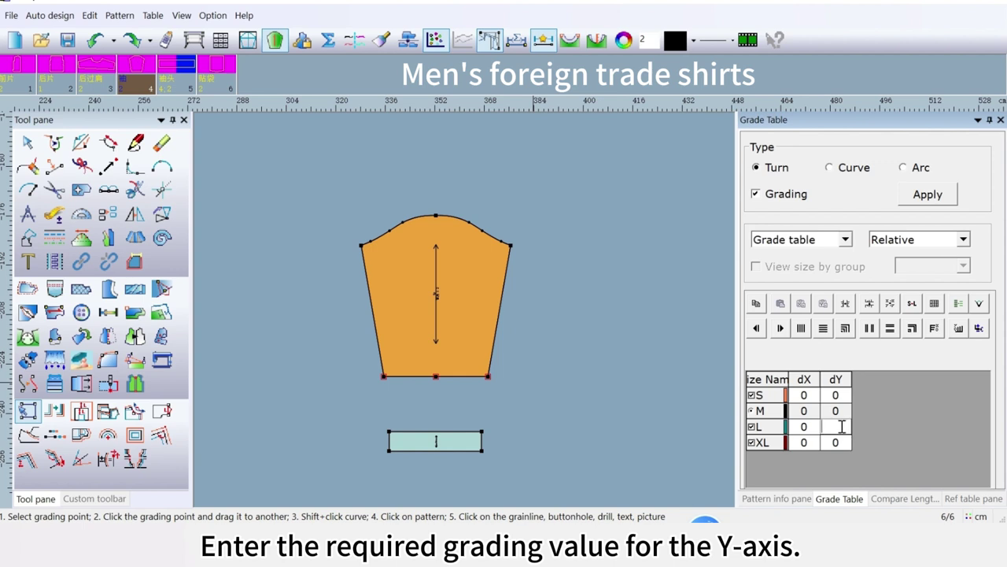
pyautogui.write('-1')
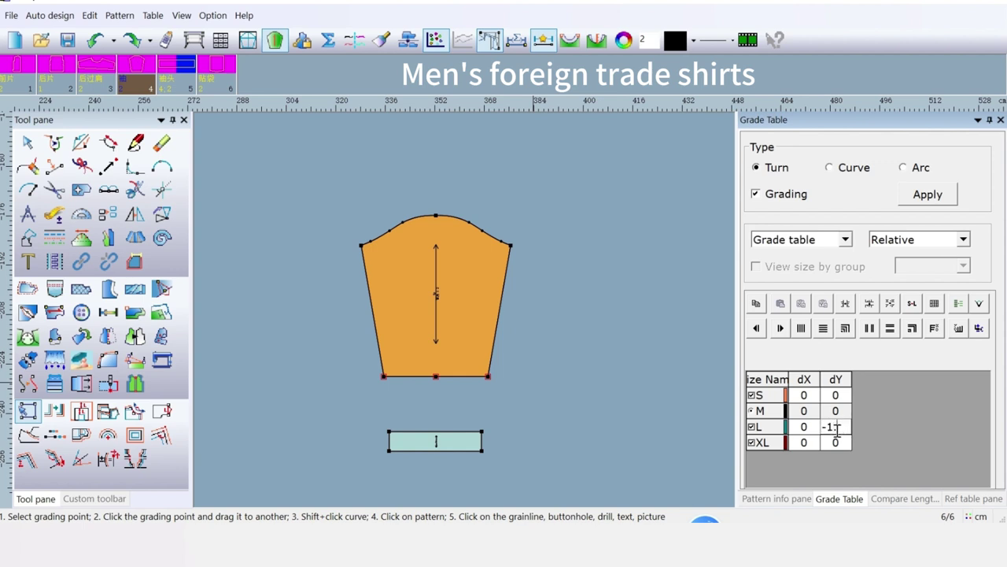
pyautogui.write('.1')
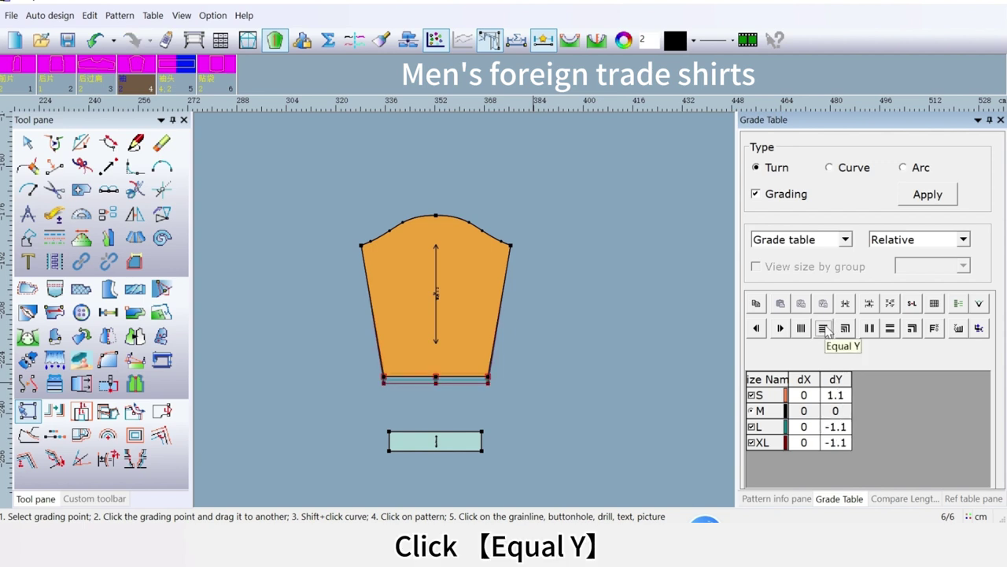
pyautogui.click(823, 328)
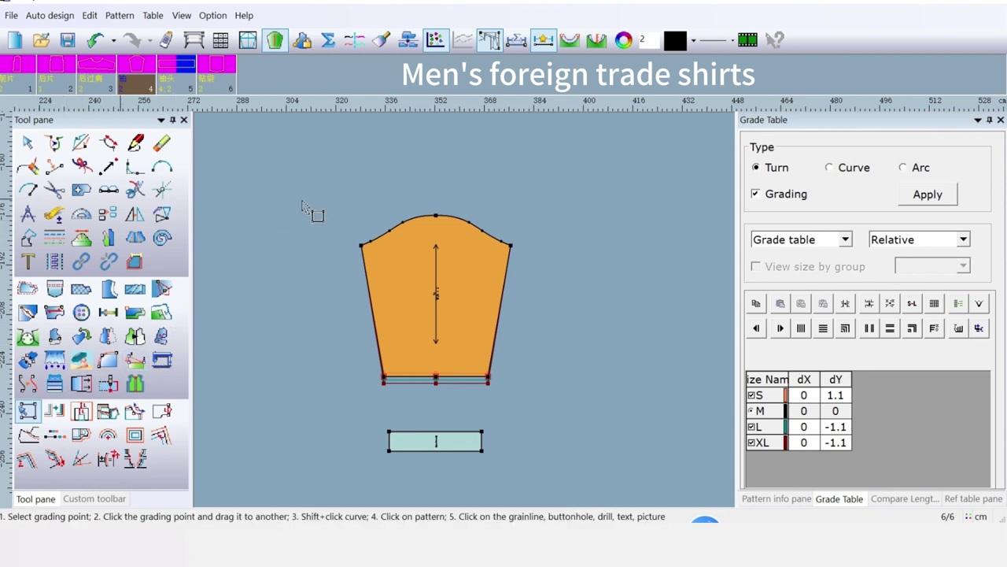
# Grade the two points on the sleeve's left side with a dX of -0.8 for size L, applied evenly to all sizes
pyautogui.moveTo(302, 201); pyautogui.dragTo(399, 412)
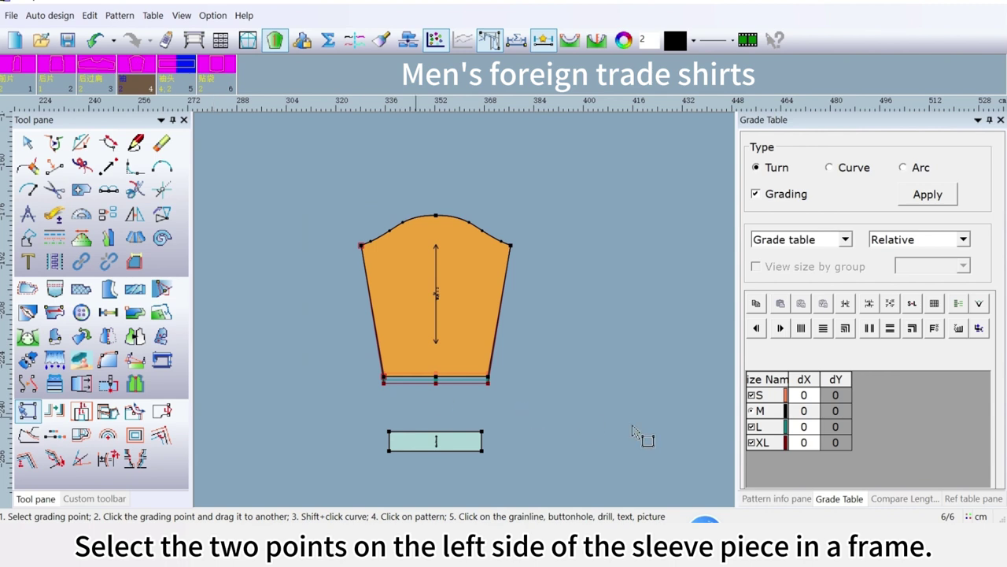
pyautogui.click(812, 426)
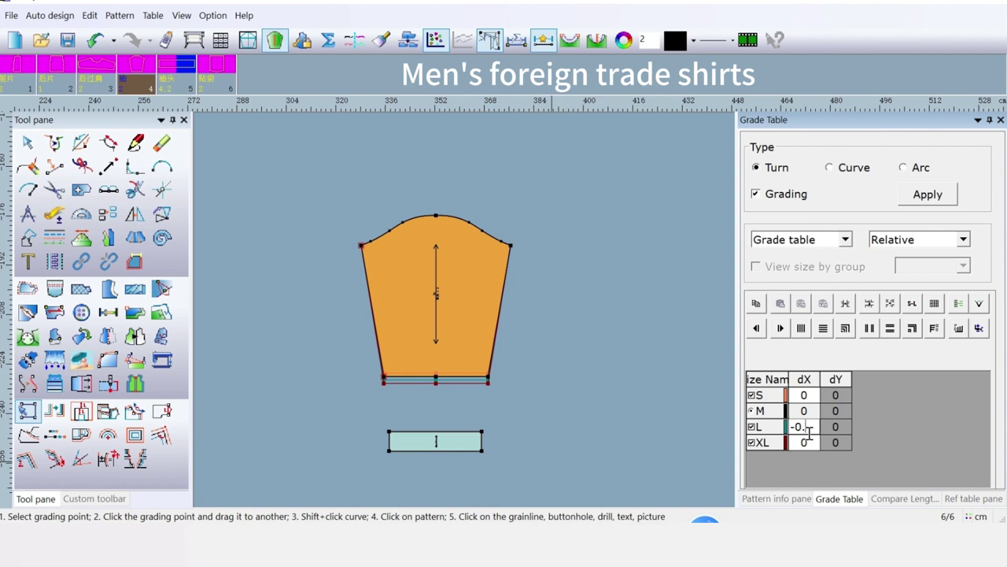
pyautogui.click(801, 329)
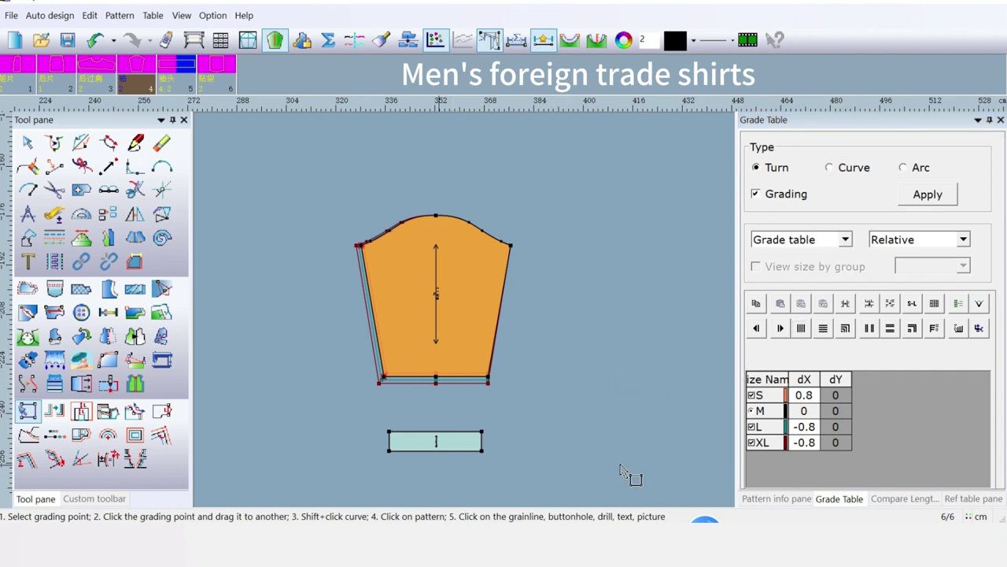
# Copy only the X grading of the sleeve's two left points to its two right points, reversing X to -X
pyautogui.click(59, 415)
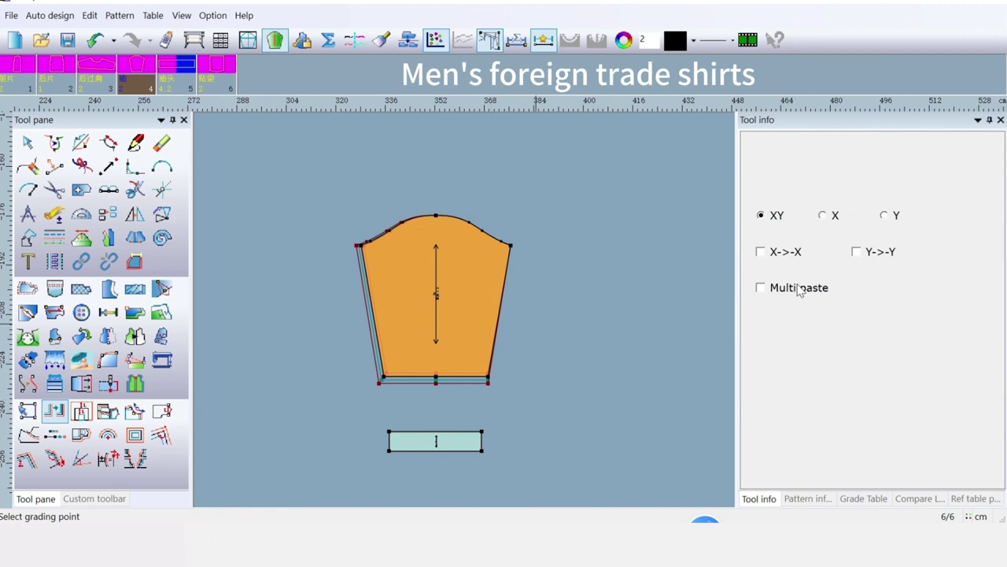
pyautogui.click(825, 216)
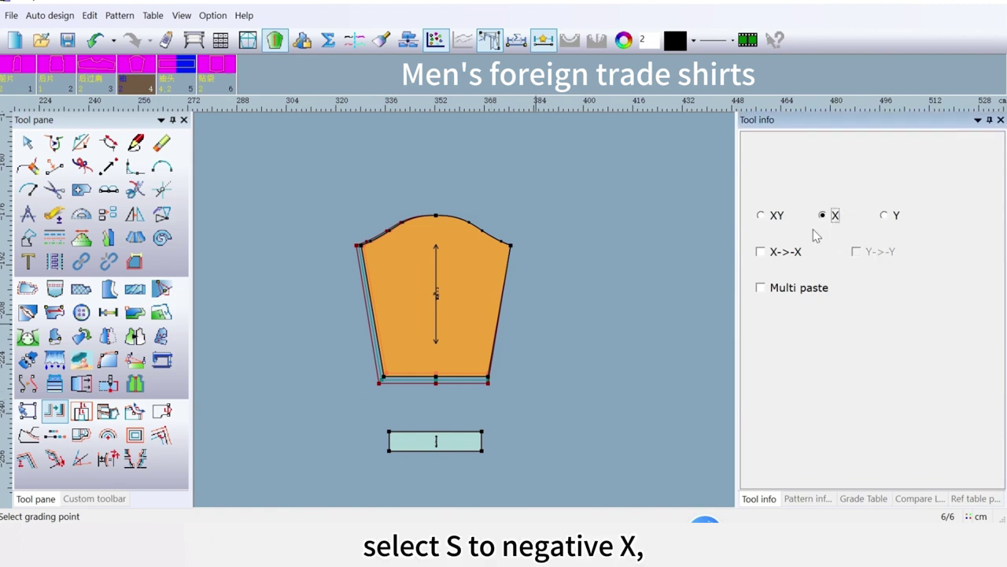
pyautogui.click(760, 252)
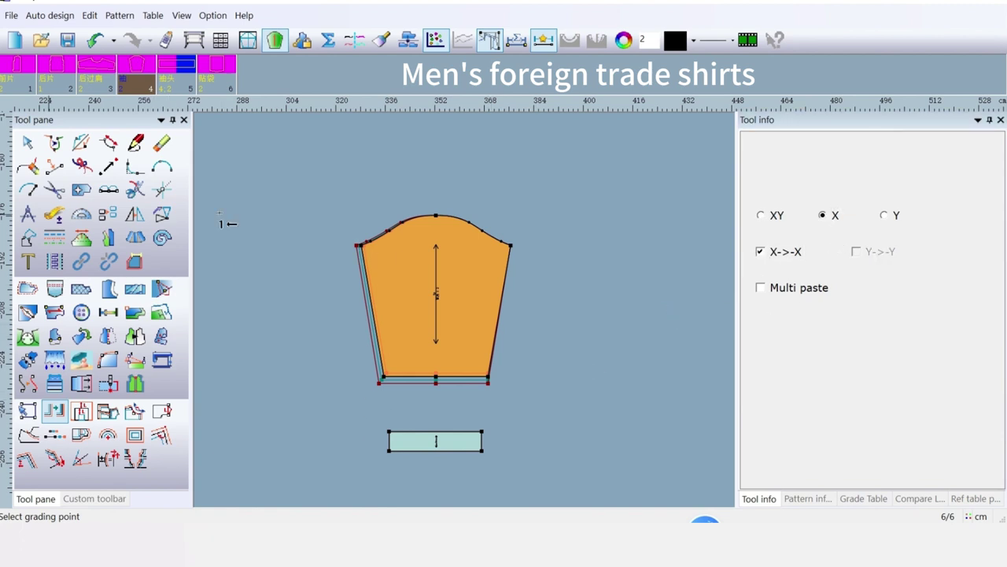
pyautogui.moveTo(283, 186); pyautogui.dragTo(395, 399)
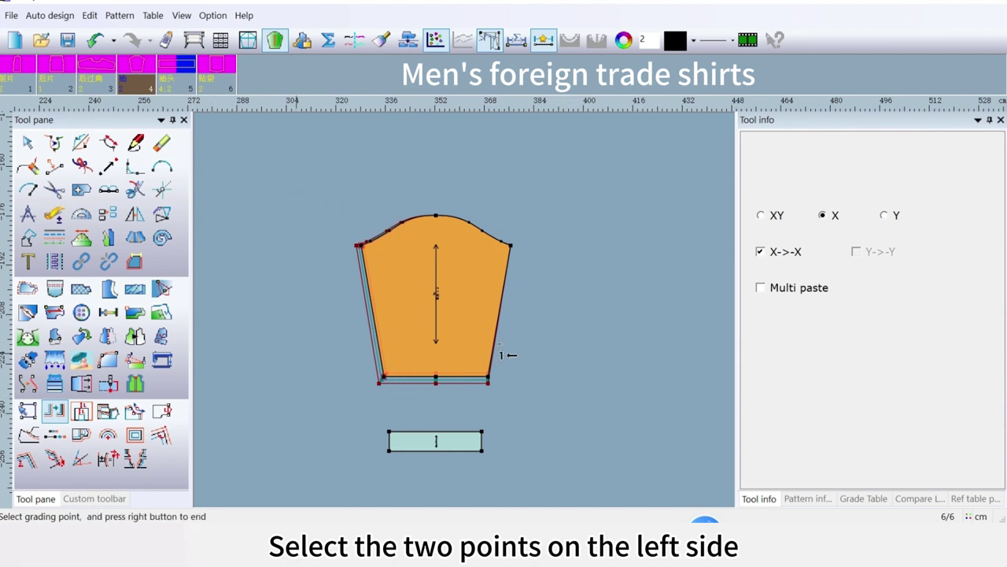
pyautogui.rightClick(554, 272)
pyautogui.moveTo(480, 190); pyautogui.dragTo(540, 405)
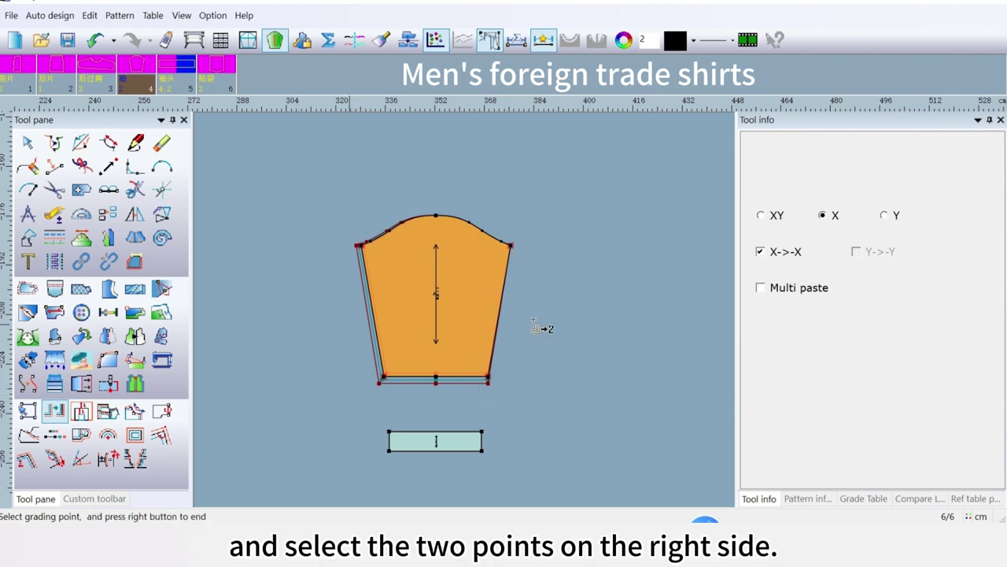
pyautogui.rightClick(538, 326)
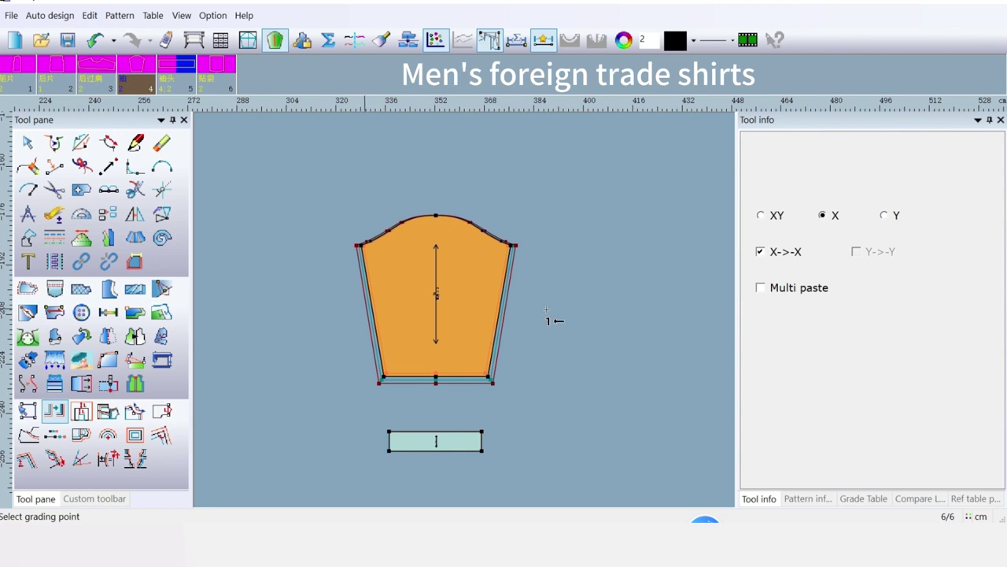
# Grade the top point of the sleeve cap with a dY of 0.4 for size L, applied evenly to all sizes
pyautogui.click(27, 410)
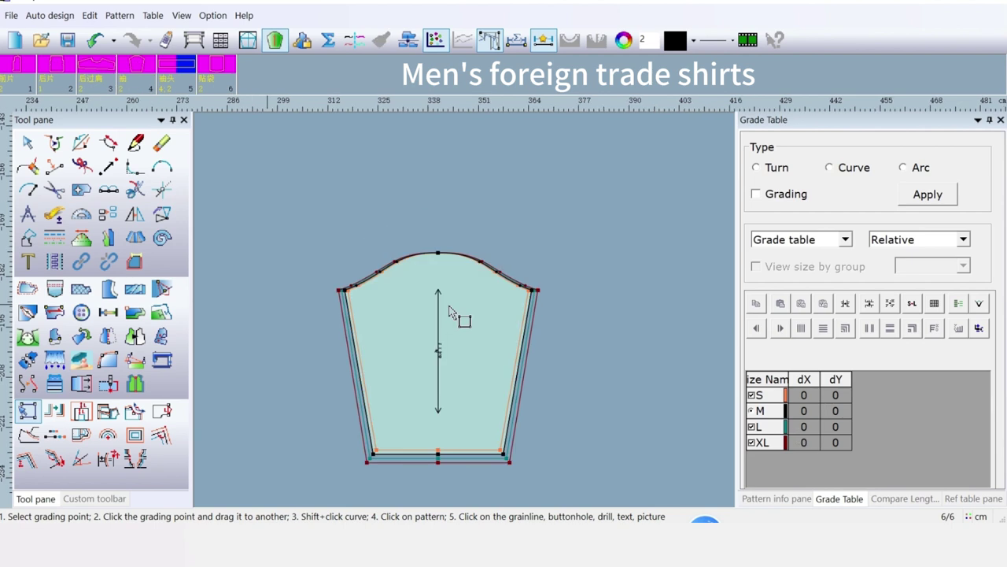
pyautogui.click(439, 253)
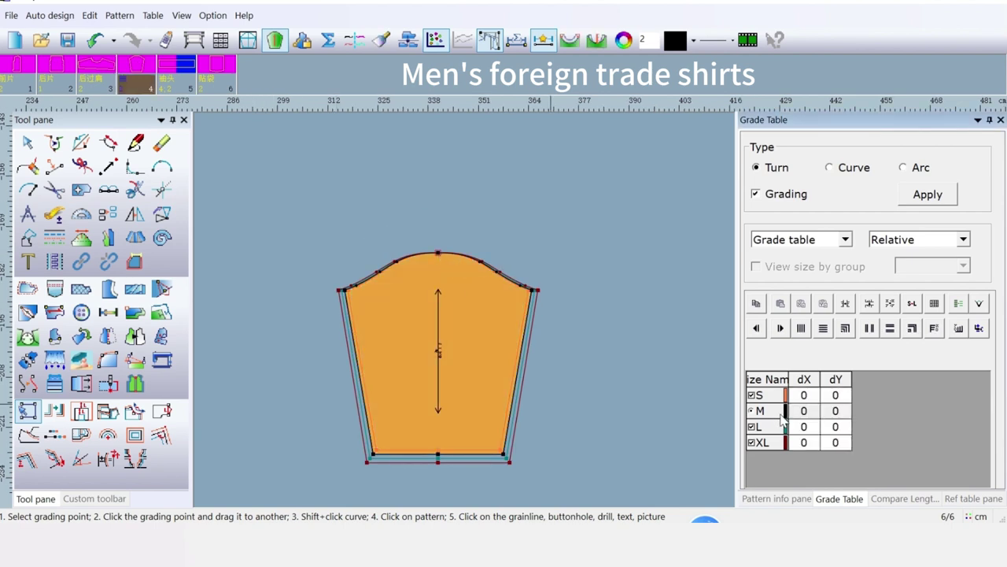
pyautogui.doubleClick(841, 426)
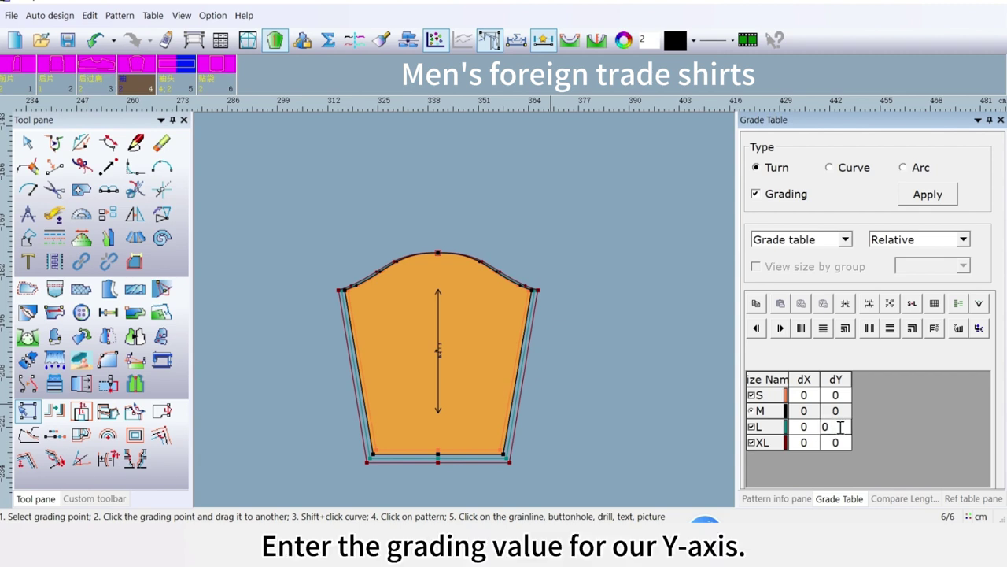
pyautogui.write('.4')
pyautogui.click(823, 329)
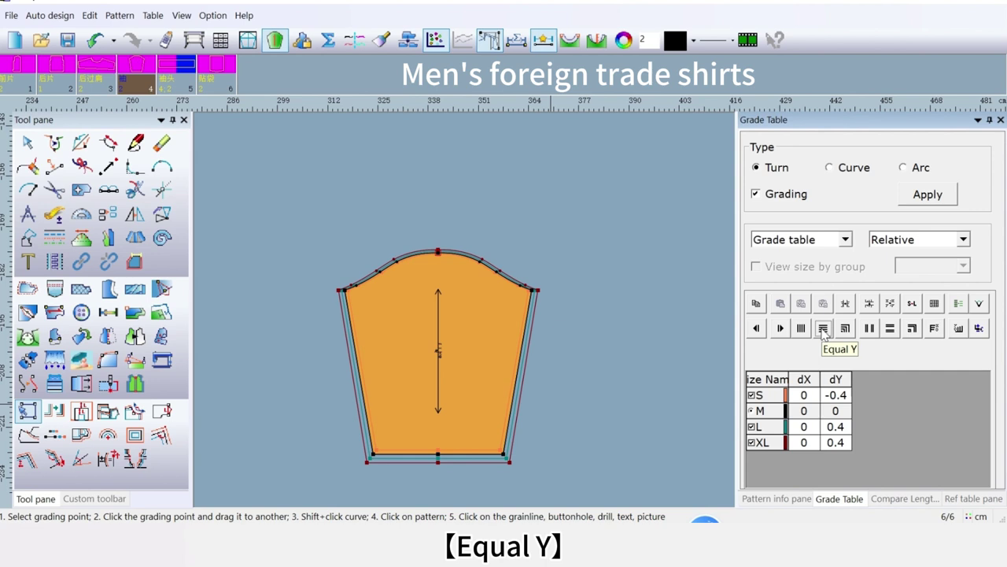
# Grade all four cuff points symmetrically outward with a dX of 0.4 for size L, applied evenly to all sizes
pyautogui.scroll(-4, 472, 322)
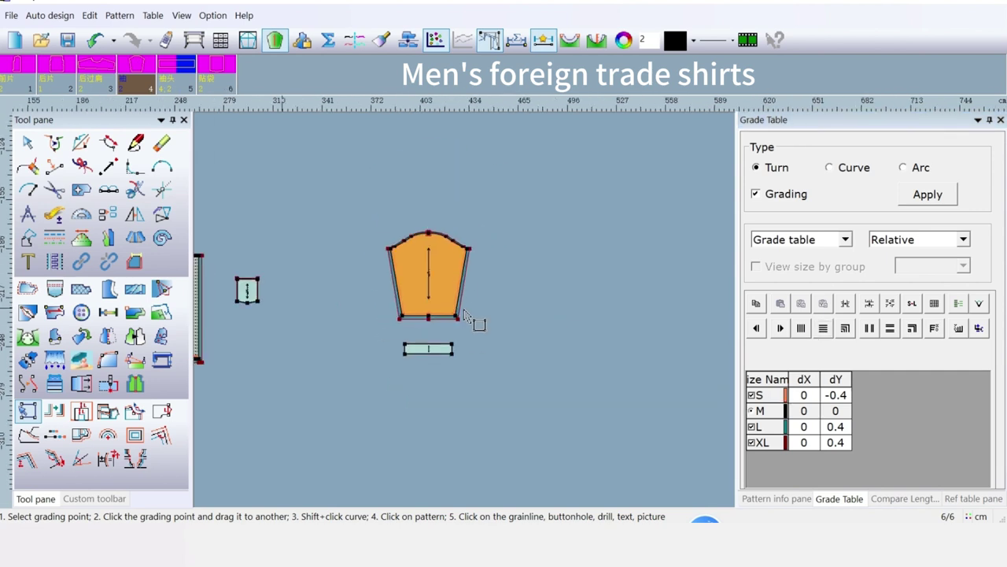
pyautogui.scroll(3, 472, 322)
pyautogui.scroll(1, 466, 315)
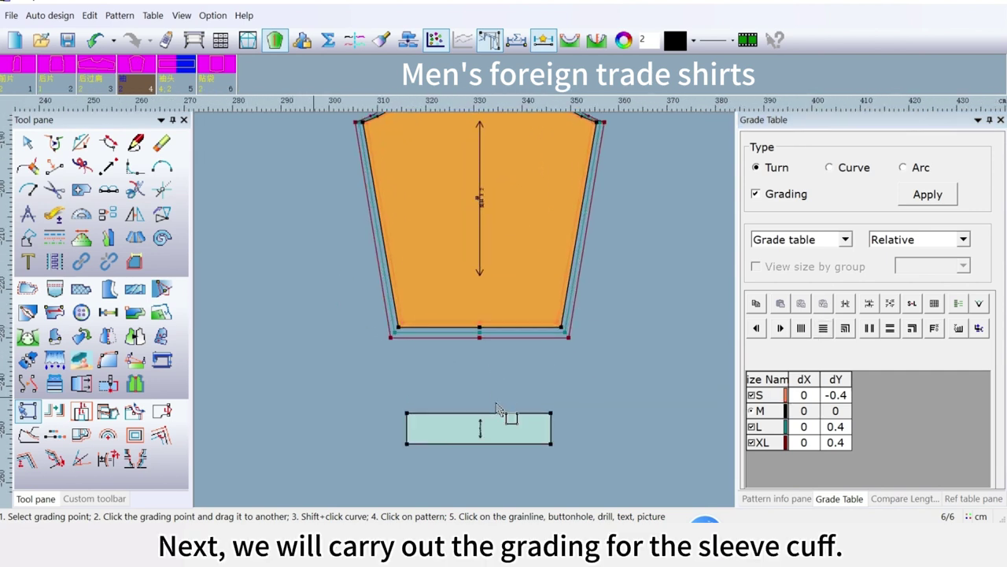
pyautogui.scroll(1, 504, 411)
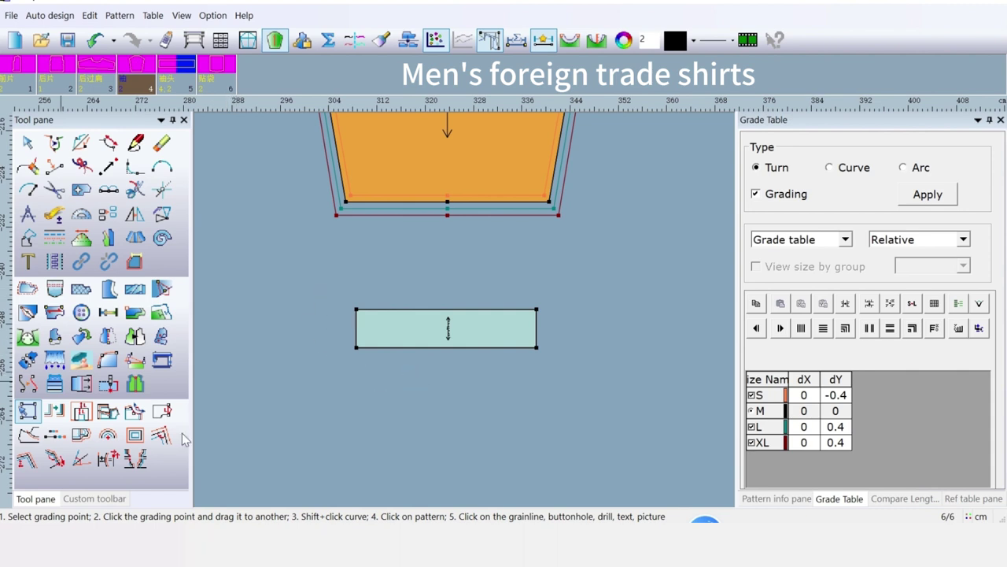
pyautogui.click(28, 410)
pyautogui.moveTo(306, 266); pyautogui.dragTo(665, 396)
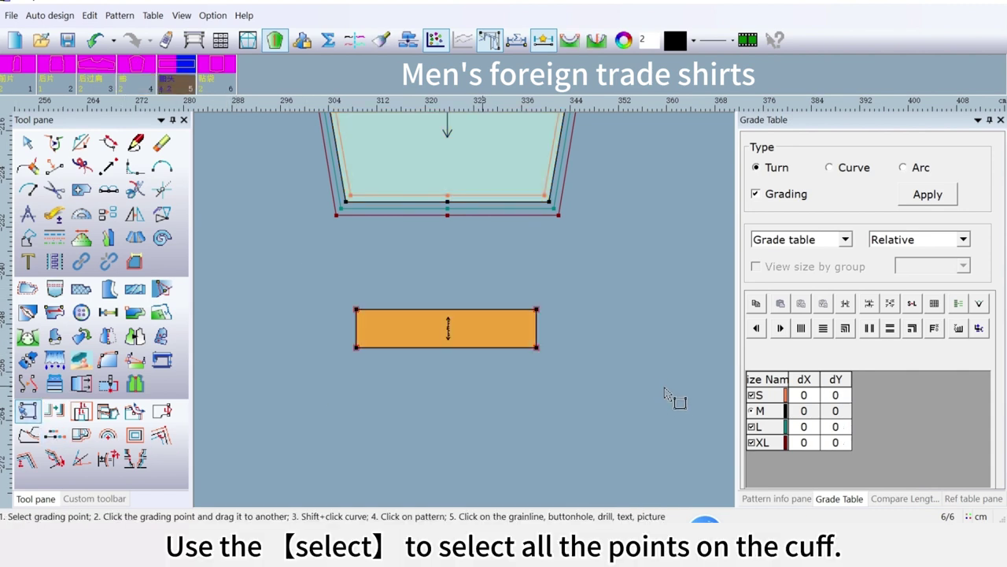
pyautogui.click(980, 330)
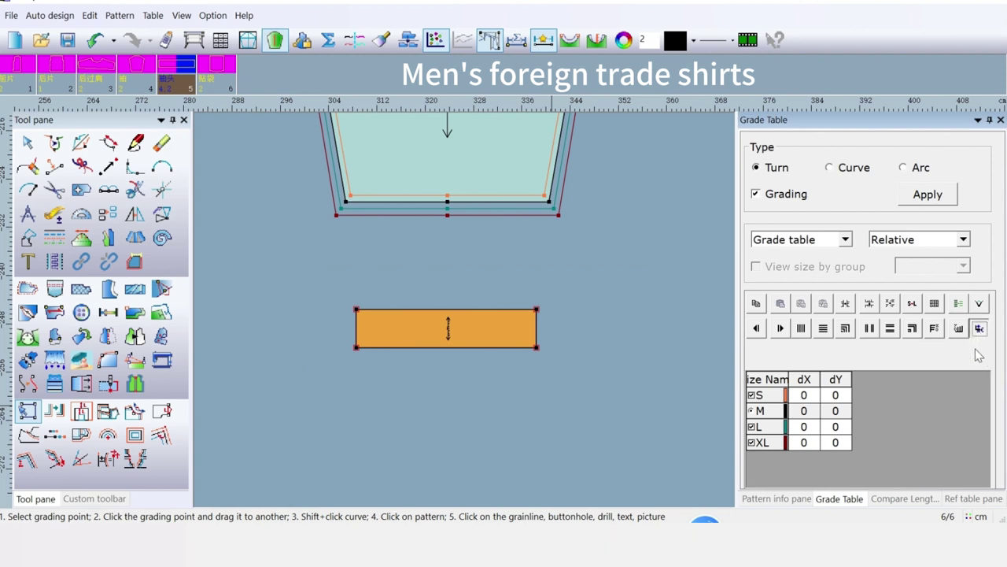
pyautogui.click(811, 426)
pyautogui.write('0')
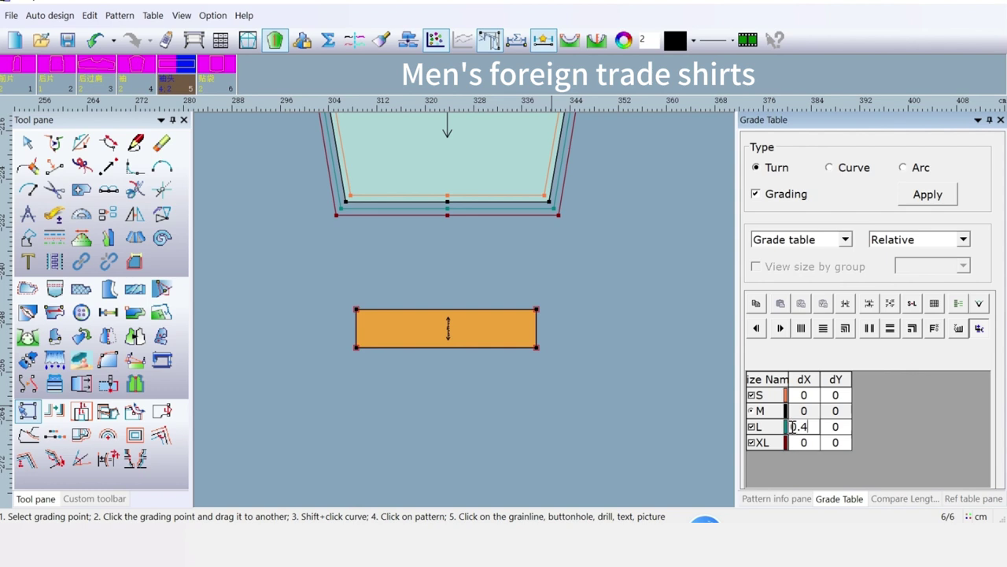
pyautogui.click(801, 329)
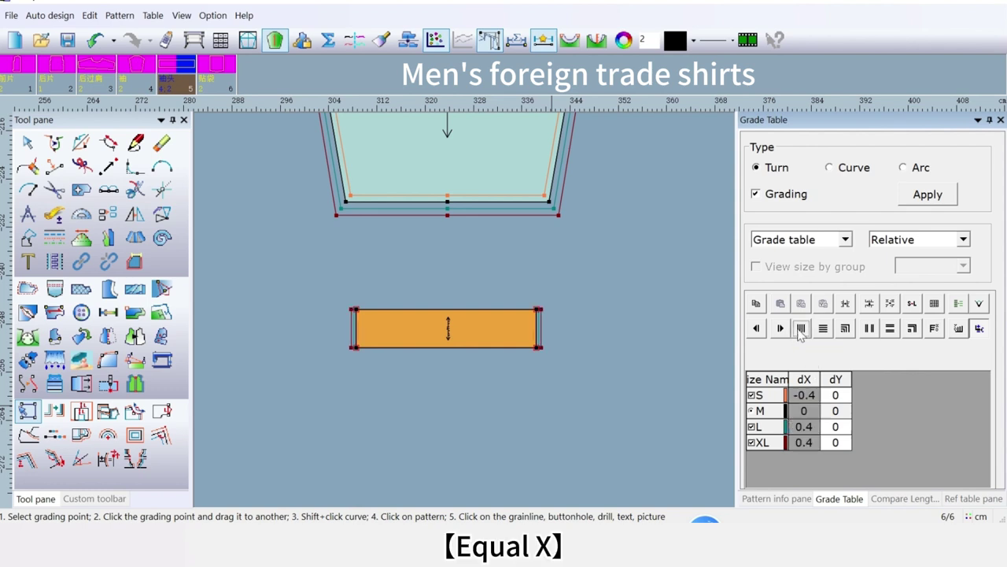
pyautogui.click(571, 391)
pyautogui.scroll(-5, 466, 376)
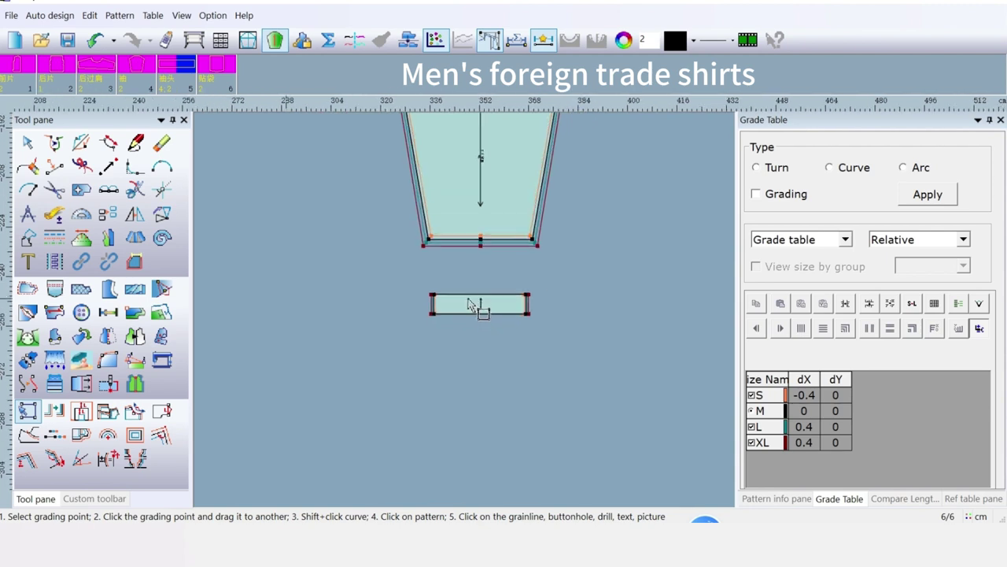
pyautogui.scroll(-4, 466, 317)
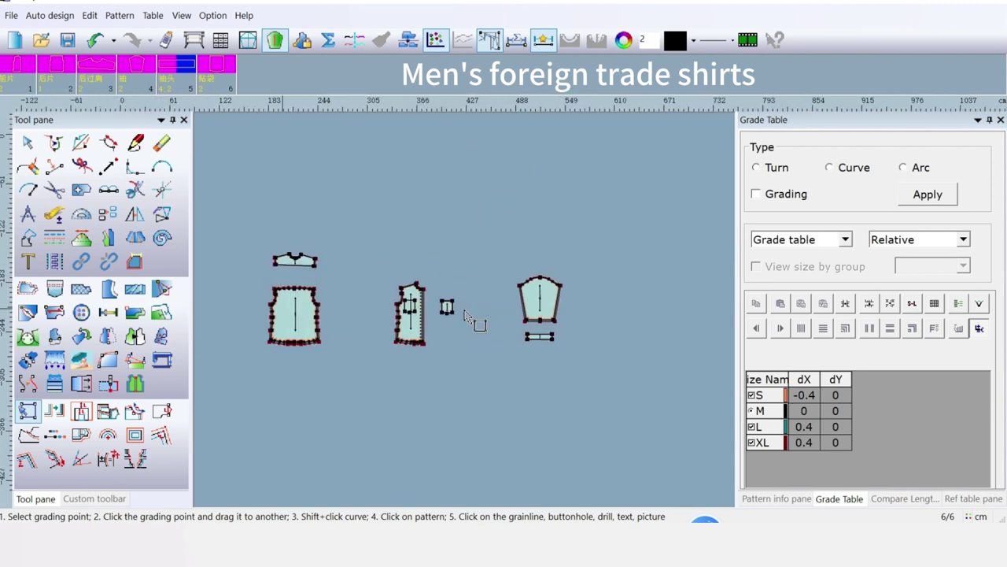